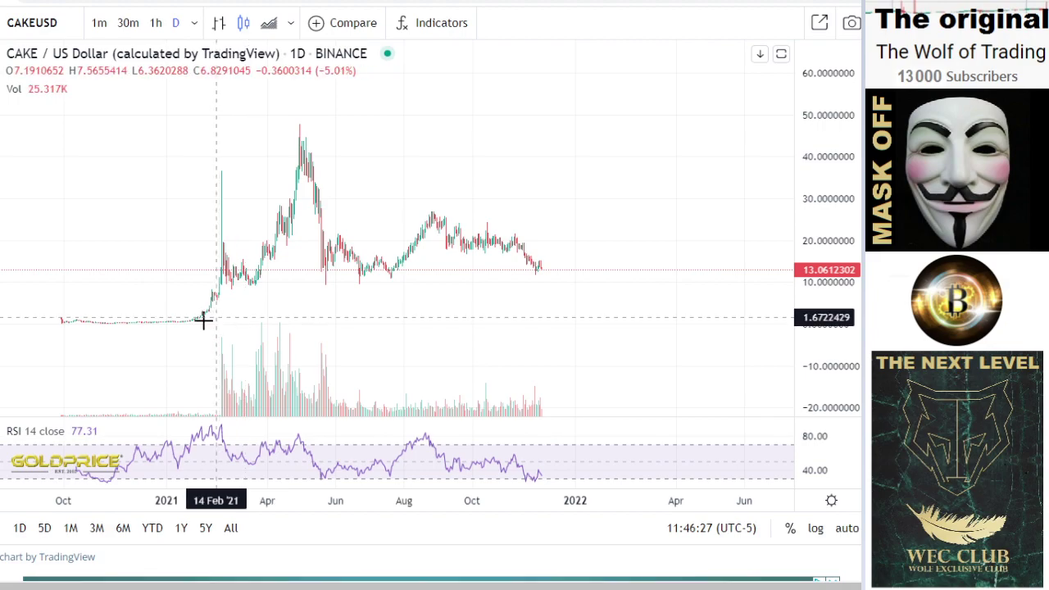
Draw a rising support trend line on the CAKEUSD chart from about 0.67 on 28 Jan '21 to about 20 on 21 Feb '22.
left_click(197, 321)
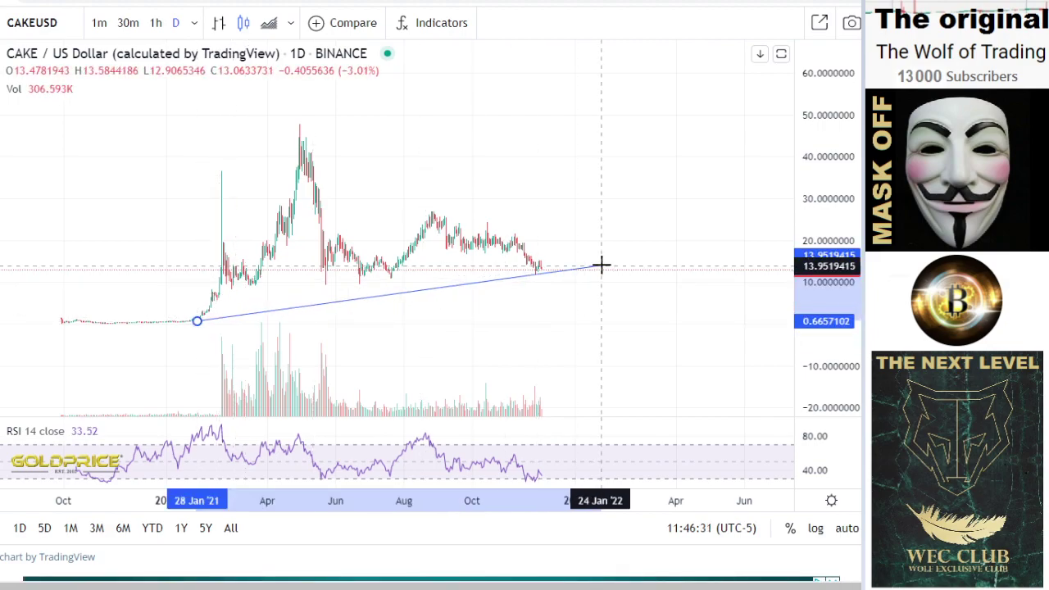
left_click(618, 234)
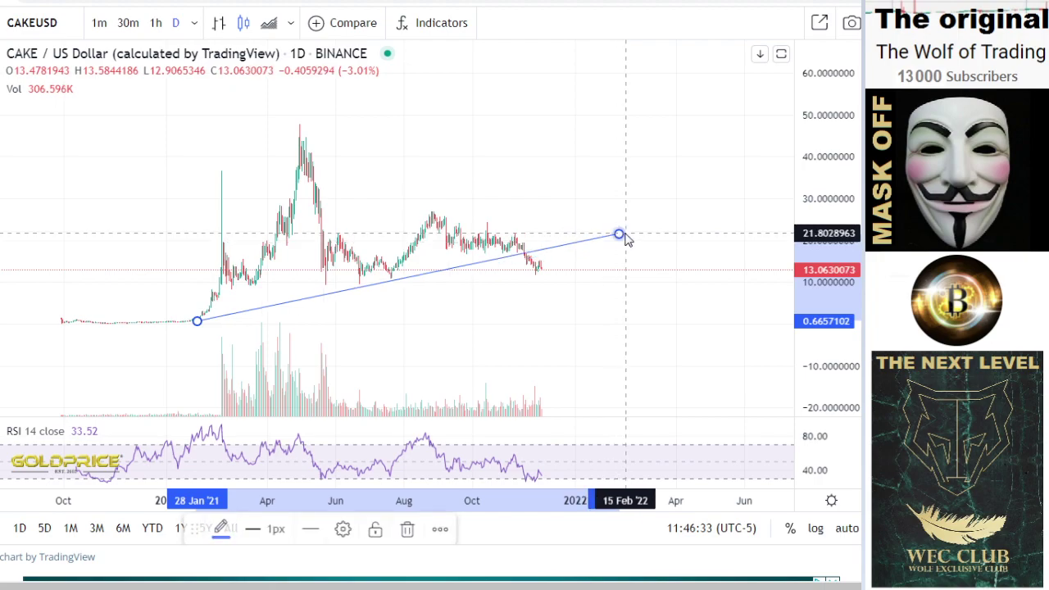
left_click_drag(616, 233, 632, 241)
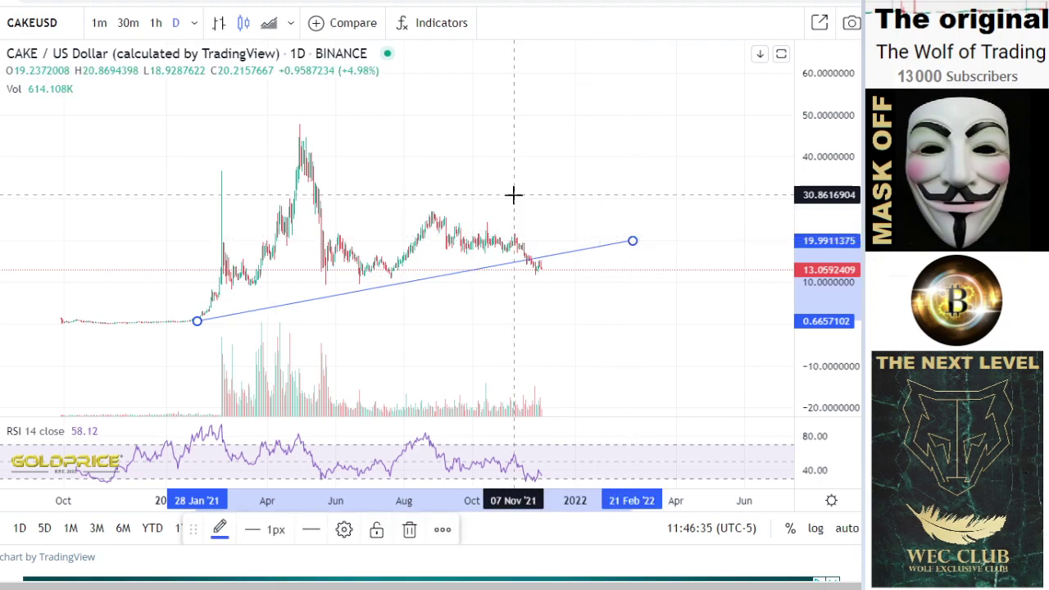
Draw a steep trend line across the tops of the CAKEUSD peaks, from about 3.09 on 10 Dec '20 up to about 104 on 18 Oct '21.
left_click_drag(548, 213, 623, 257)
left_click_drag(819, 164, 779, 297)
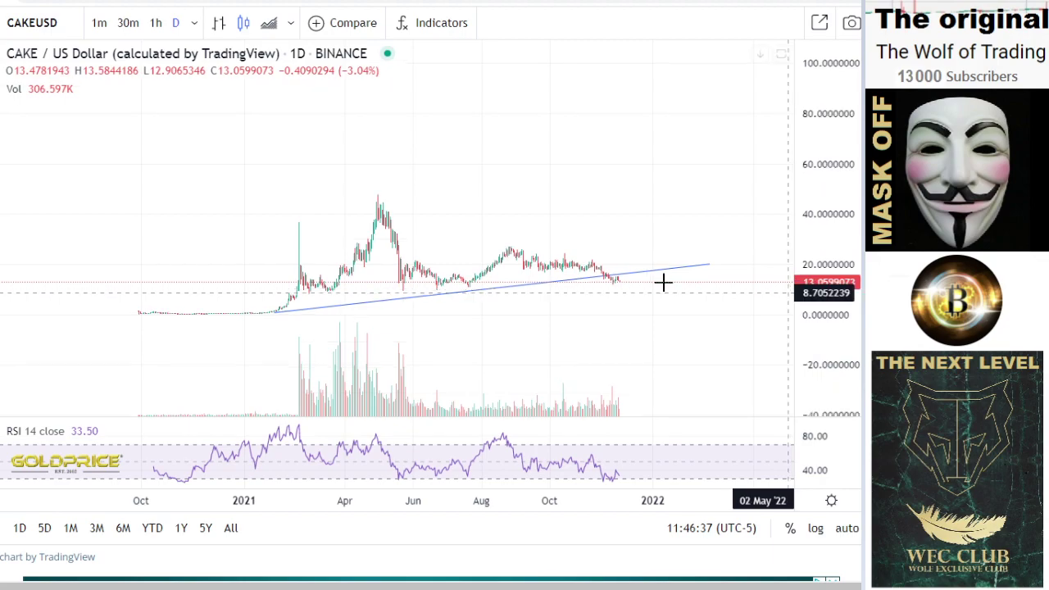
left_click_drag(574, 224, 518, 256)
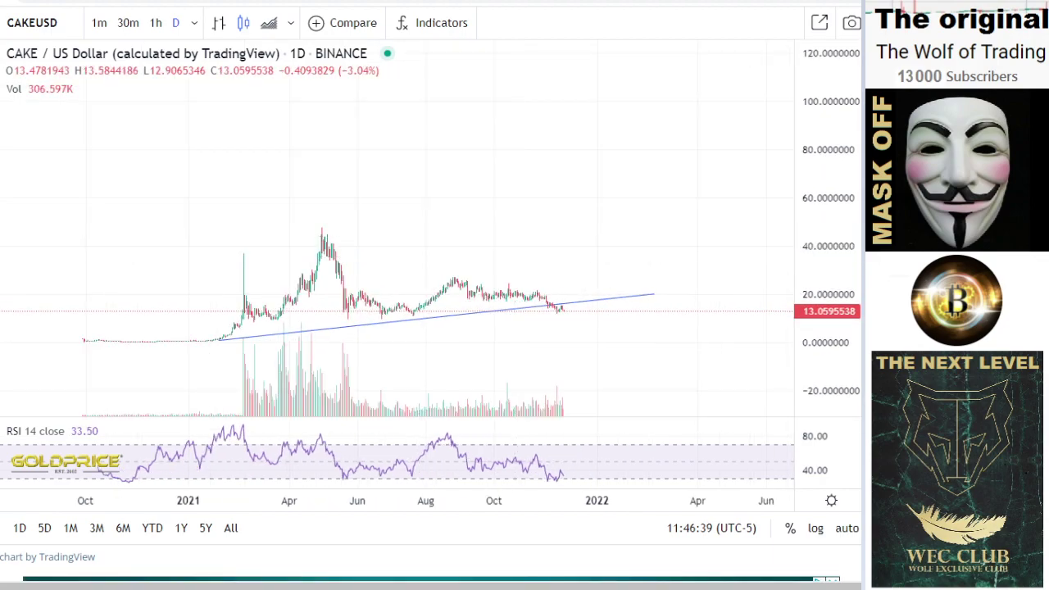
left_click(2, 57)
left_click(28, 66)
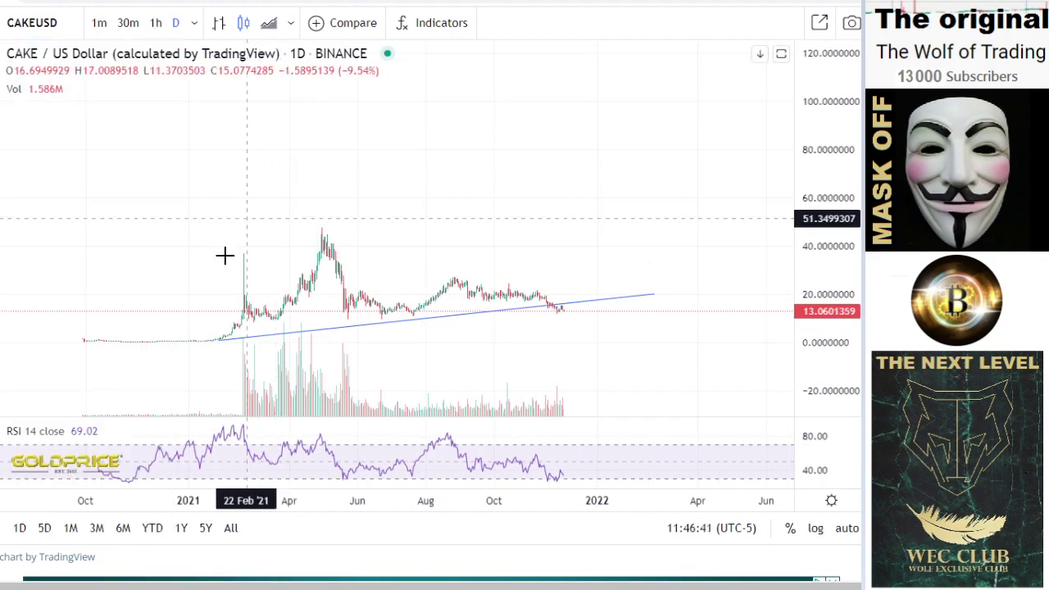
left_click(164, 334)
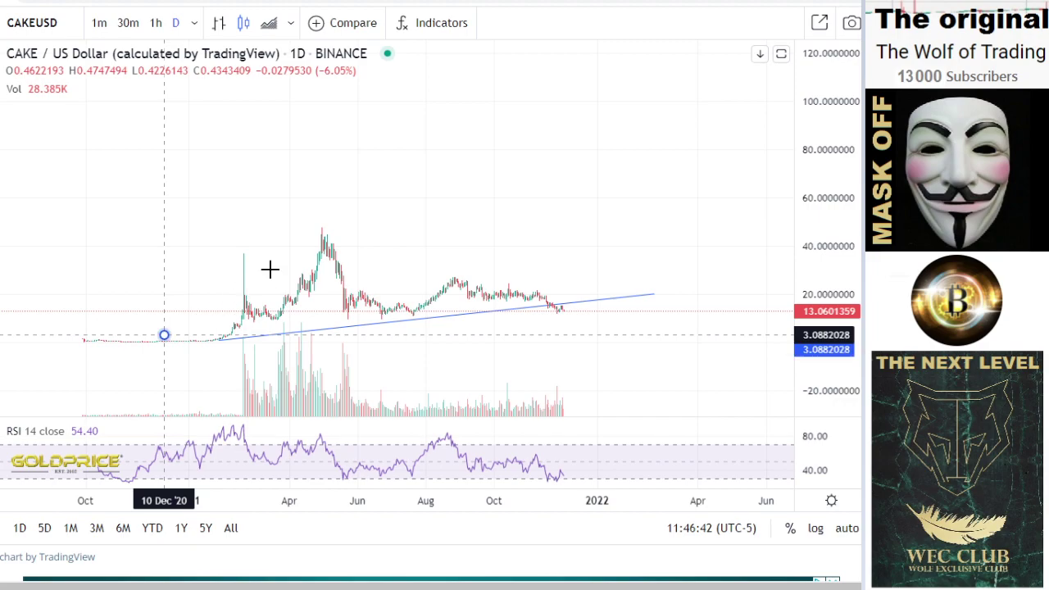
left_click(513, 90)
Examine the CAKEUSD price history between the two diverging trend lines and the latest candles around the lower one.
scroll(637, 224, "down", 1)
scroll(777, 226, "down", 2)
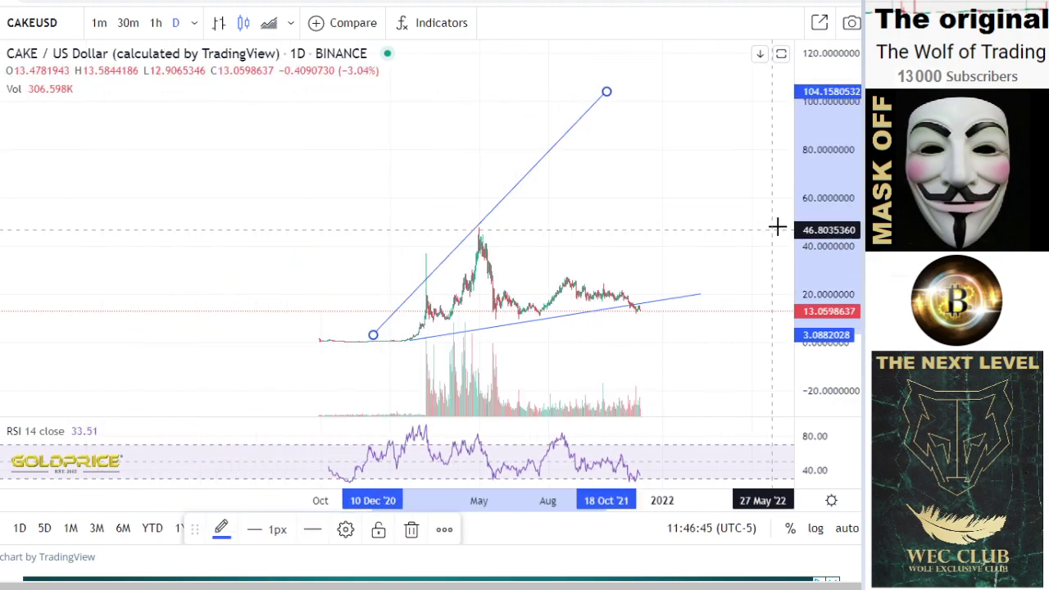
left_click_drag(806, 216, 807, 242)
scroll(487, 328, "down", 2)
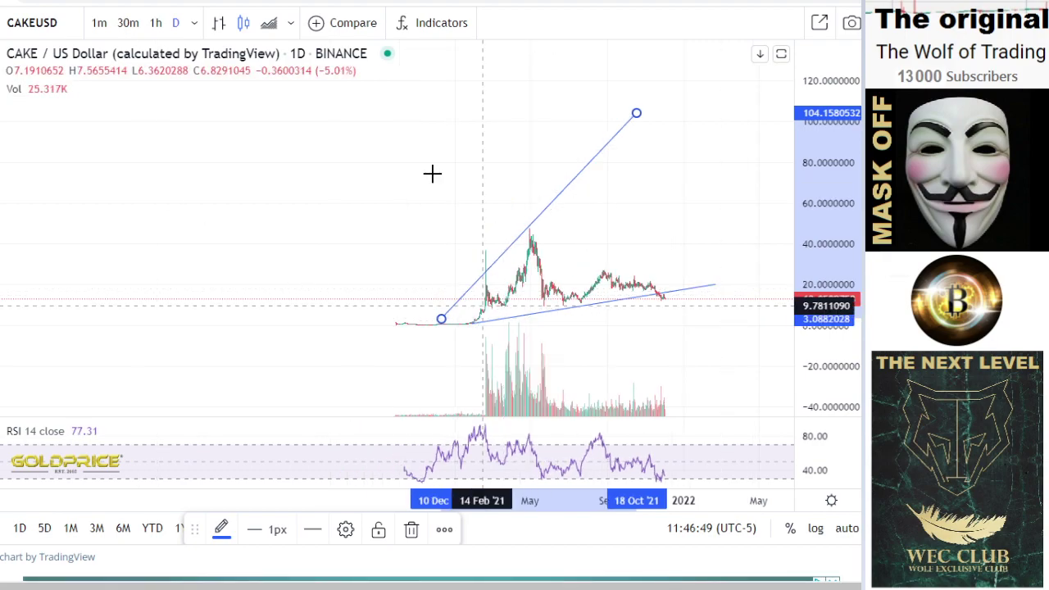
left_click(13, 37)
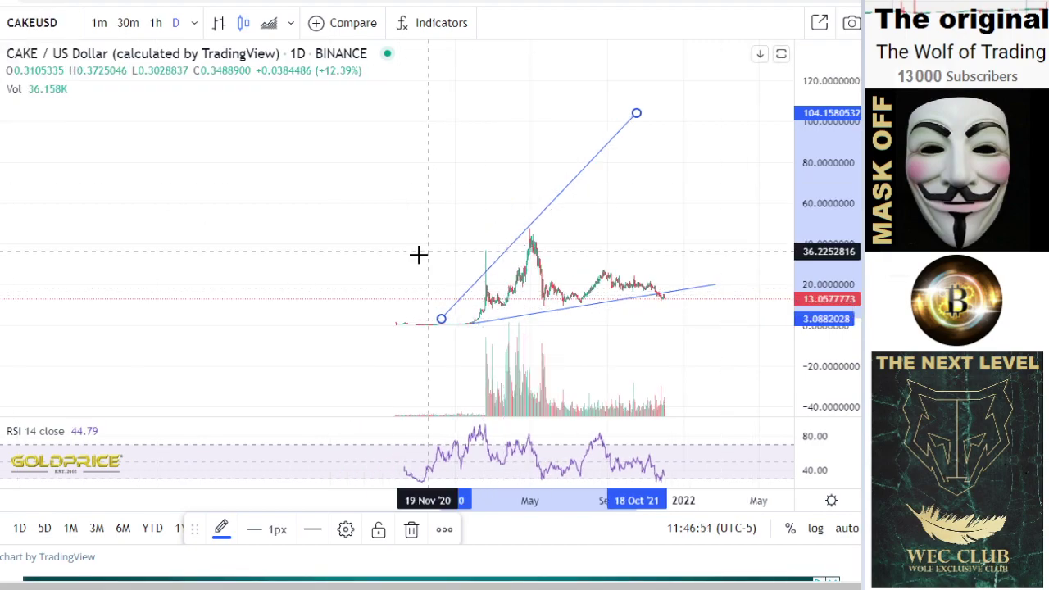
left_click_drag(416, 253, 209, 253)
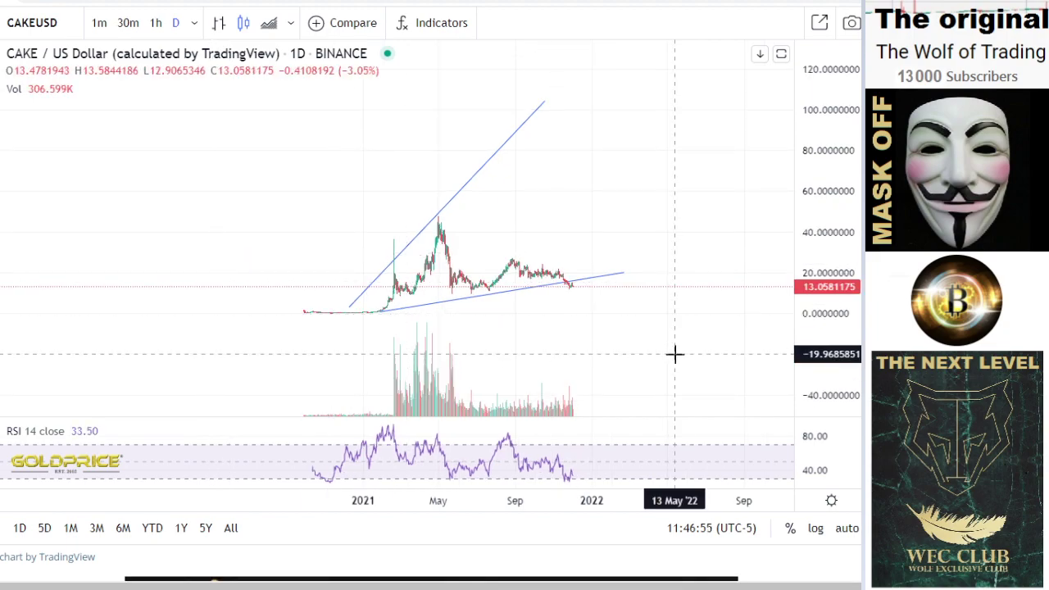
scroll(635, 321, "up", 5)
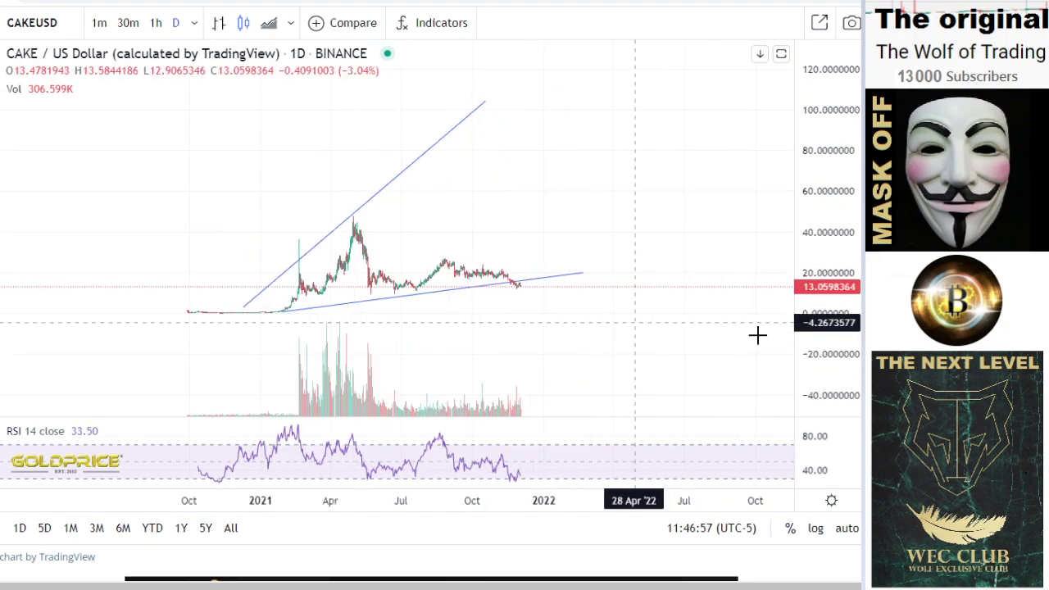
left_click_drag(582, 264, 609, 199)
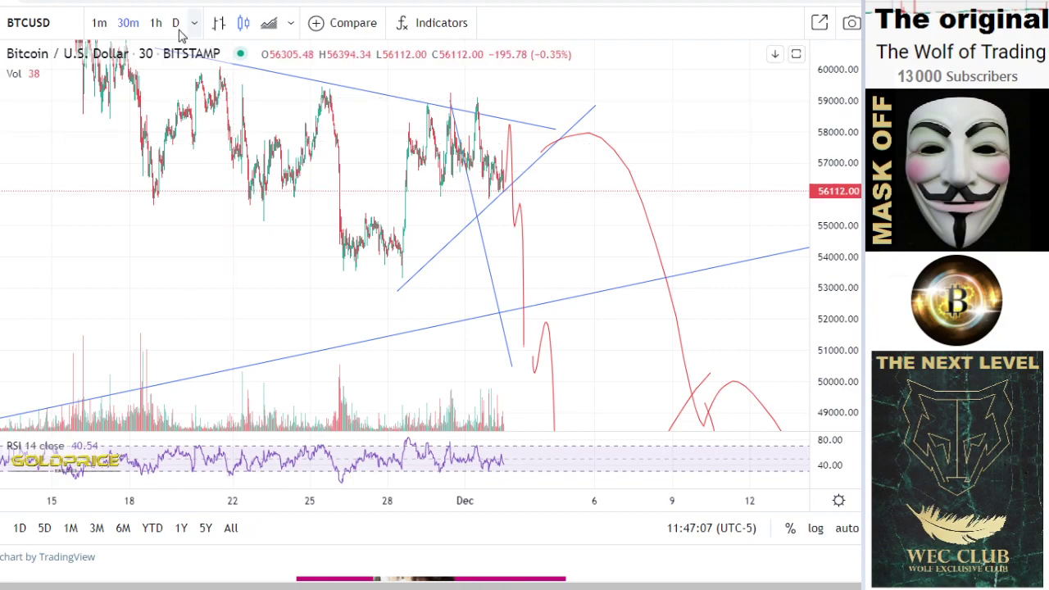
Switch to the BTCUSD chart, set its interval to 4 hours and review the projected decline below the rising trend line.
left_click(158, 25)
left_click(195, 22)
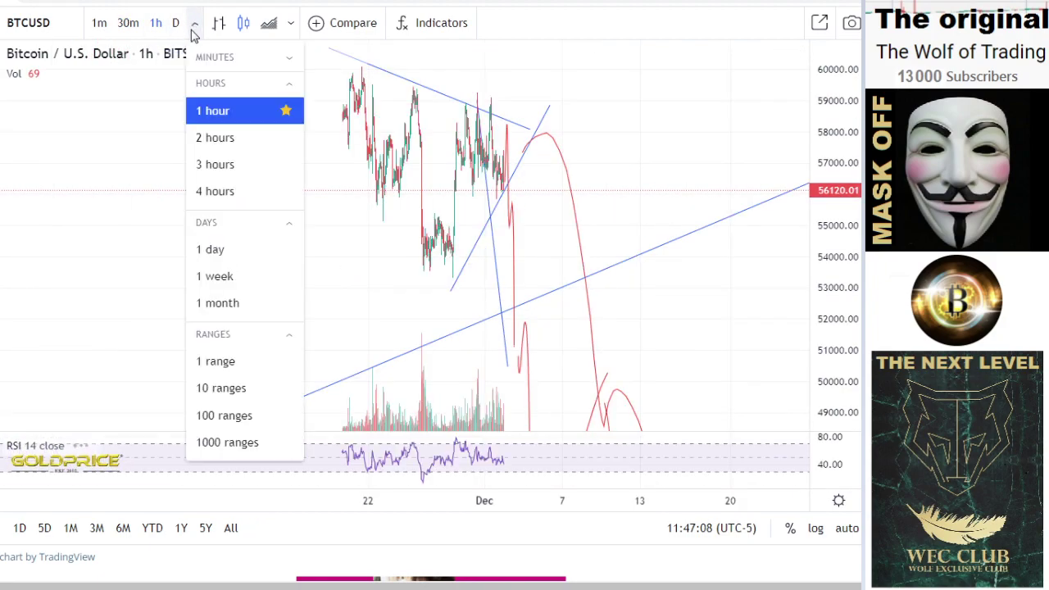
left_click(241, 192)
left_click_drag(830, 135, 824, 466)
left_click_drag(844, 263, 842, 349)
left_click(2, 29)
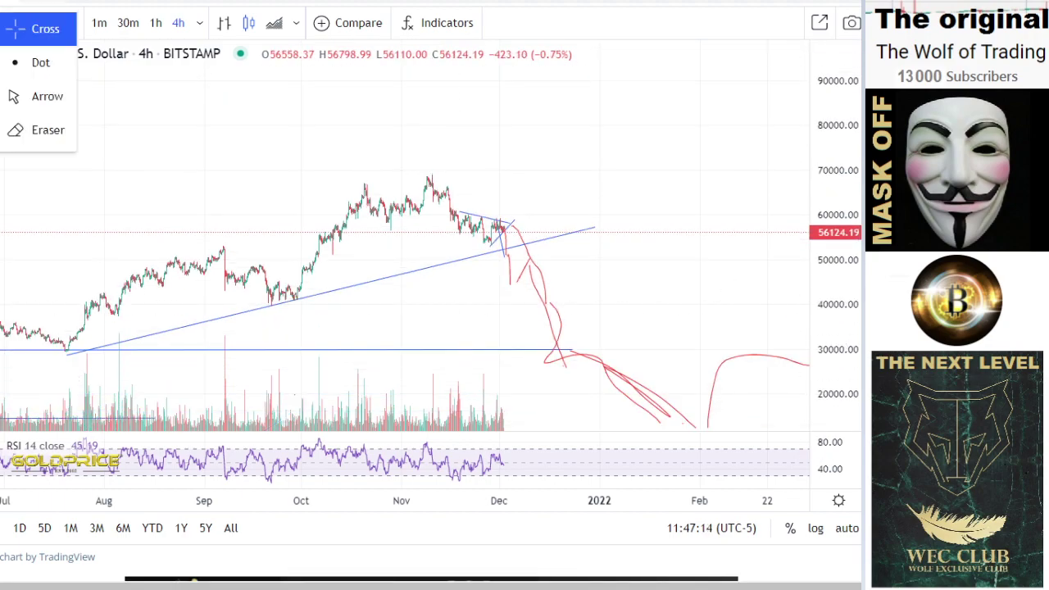
left_click(6, 31)
left_click_drag(654, 227, 659, 180)
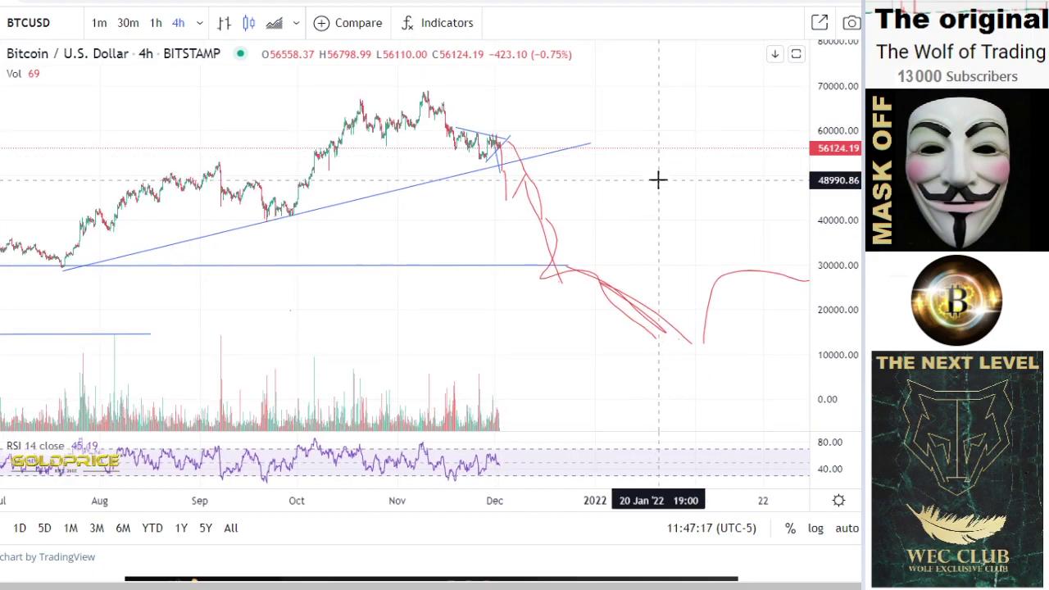
scroll(658, 179, "down", 2)
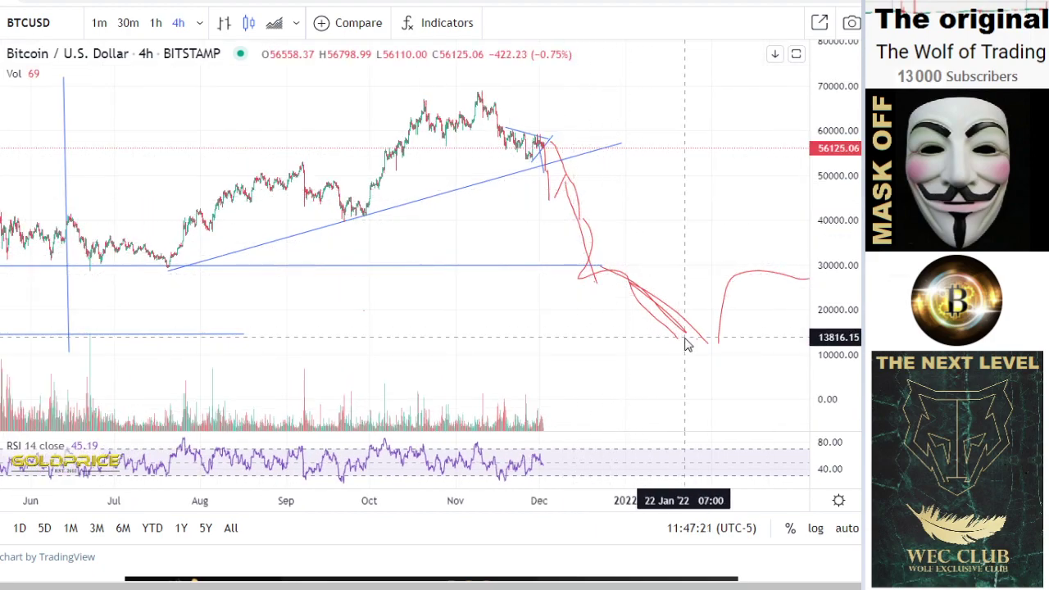
left_click_drag(434, 246, 475, 267)
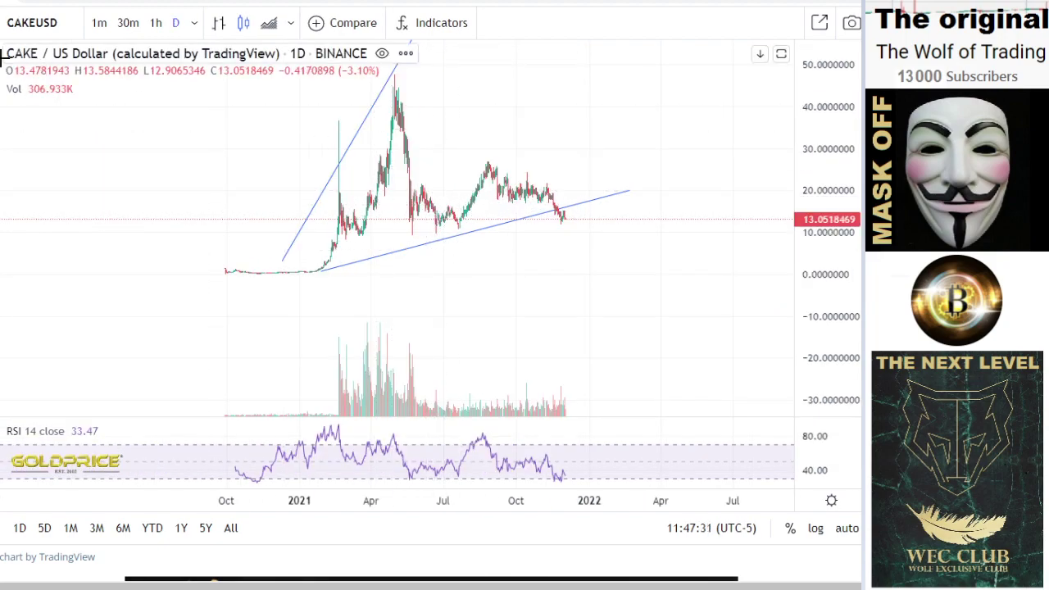
Draw a near-horizontal support line under the CAKEUSD lows at about 11, from 20 Nov '20 to 07 Mar '22.
left_click(2, 54)
left_click(19, 64)
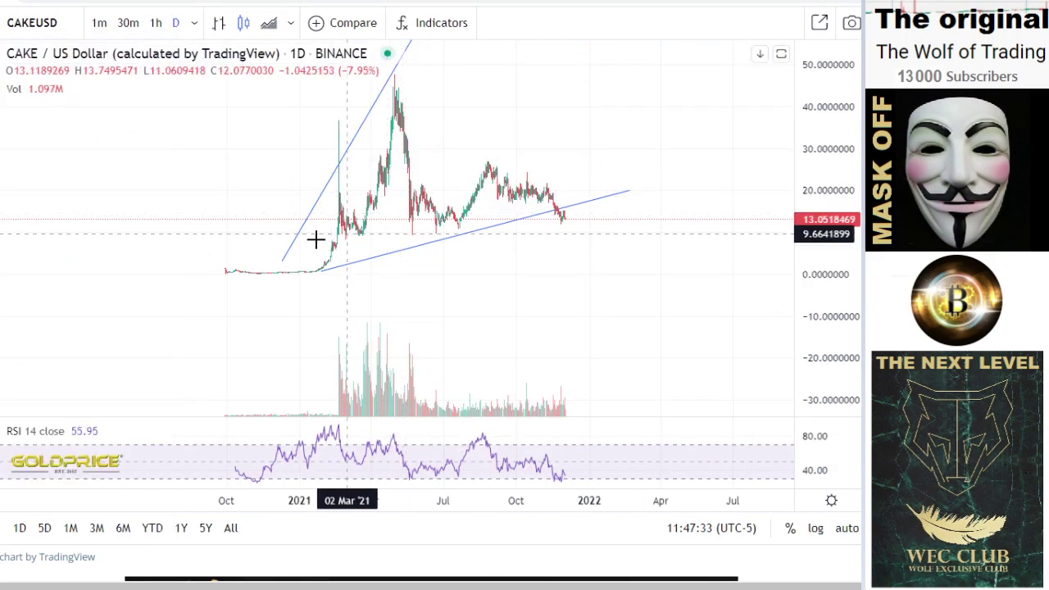
left_click(266, 228)
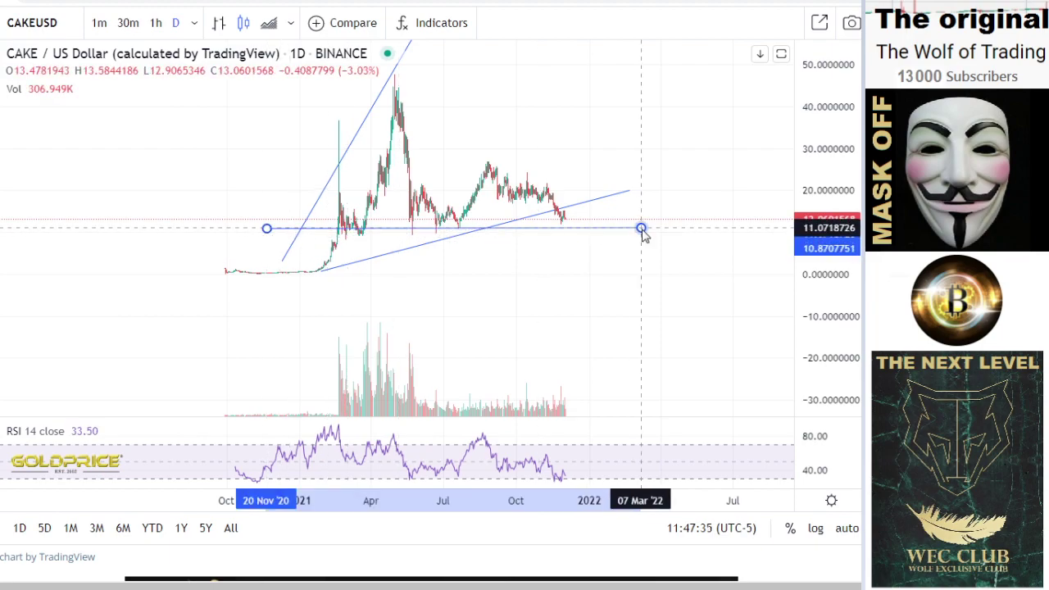
left_click(642, 229)
scroll(663, 283, "up", 5)
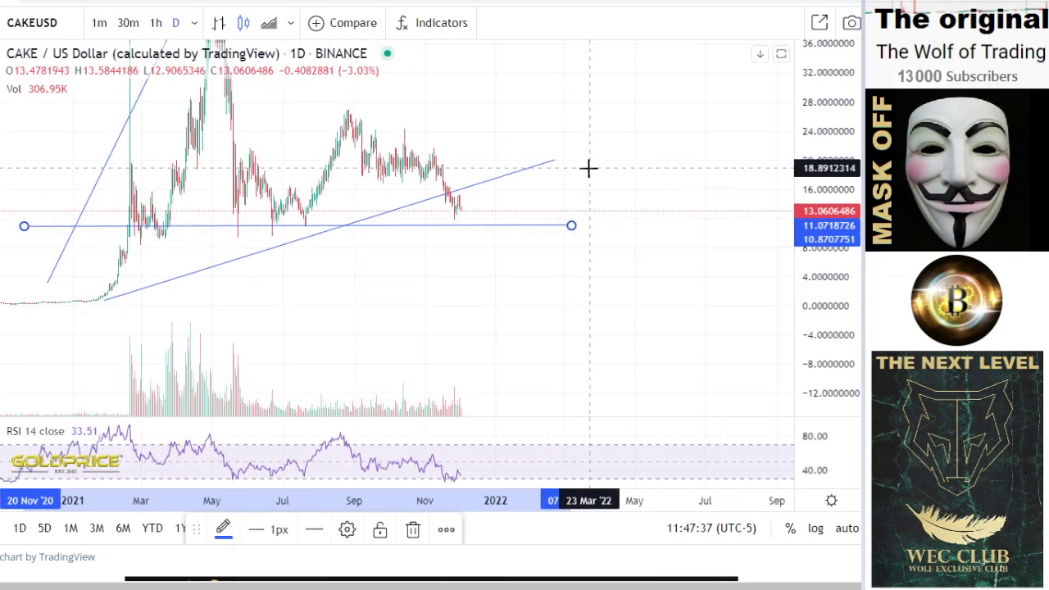
left_click(2, 29)
left_click(31, 29)
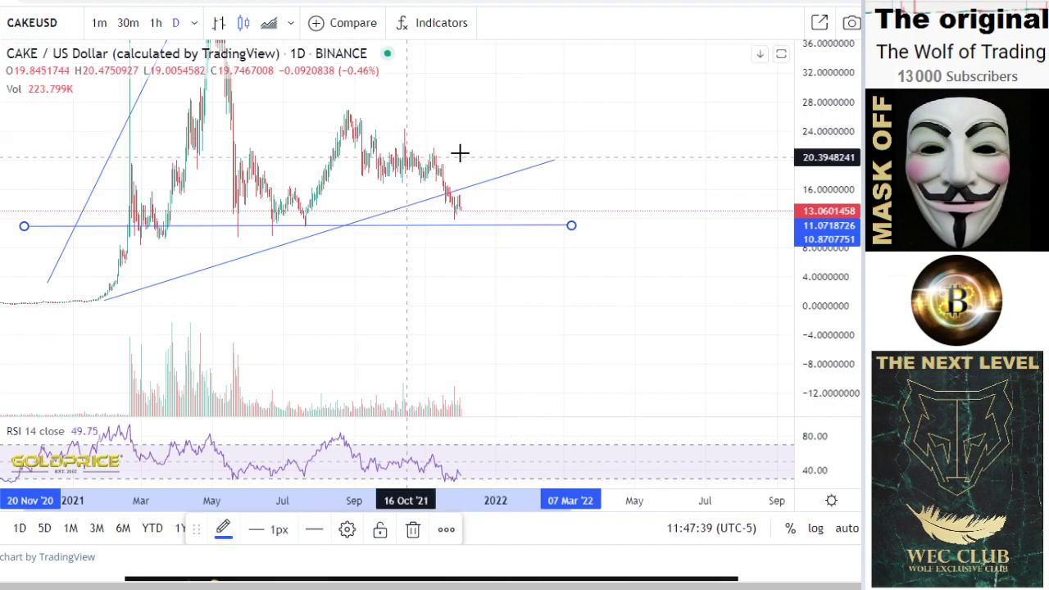
left_click_drag(527, 183, 586, 256)
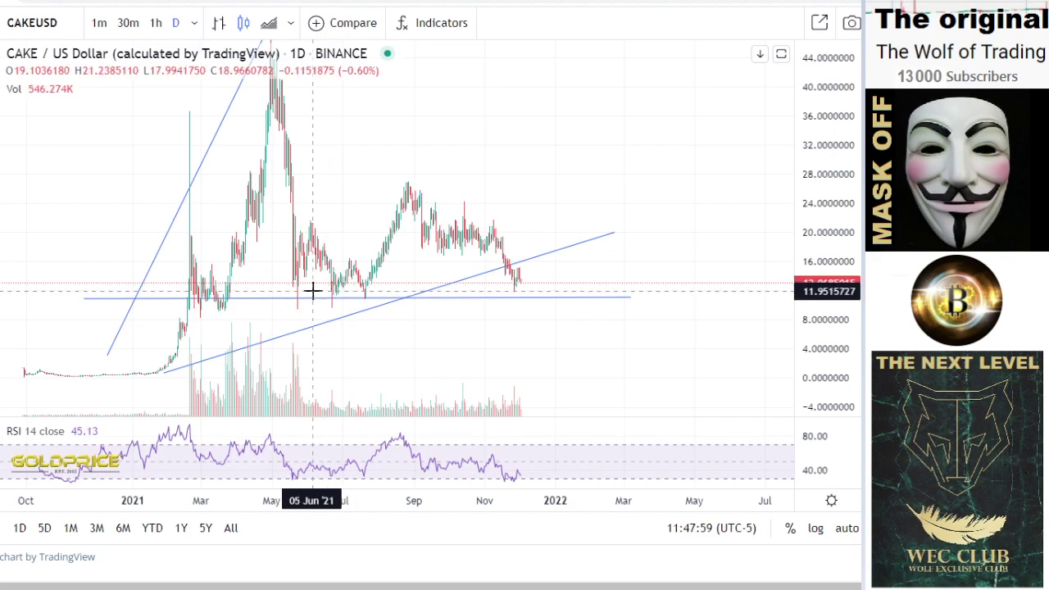
Brush a projected price path up to the rising trend line near 16 and down through the horizontal support to about 4.5 in mid-January 2022.
scroll(318, 288, "up", 2)
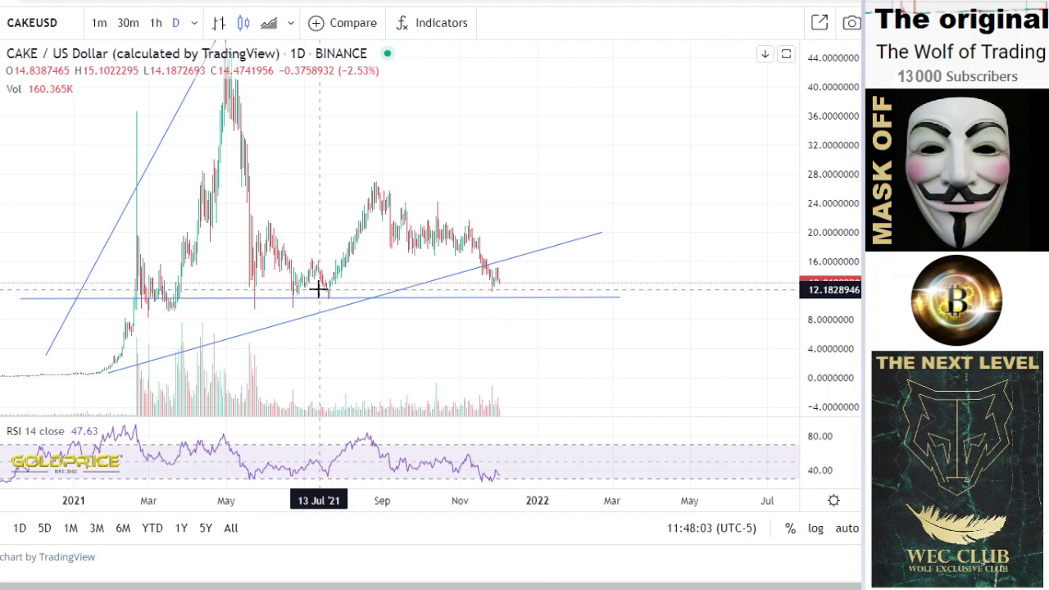
scroll(319, 295, "down", 1)
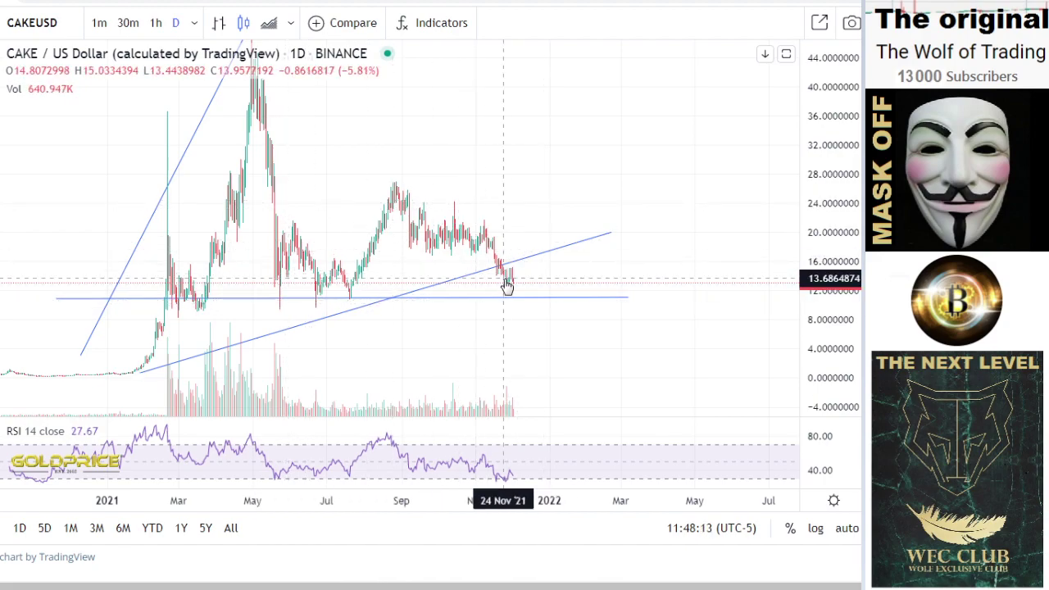
scroll(517, 316, "down", 2)
scroll(508, 324, "down", 1)
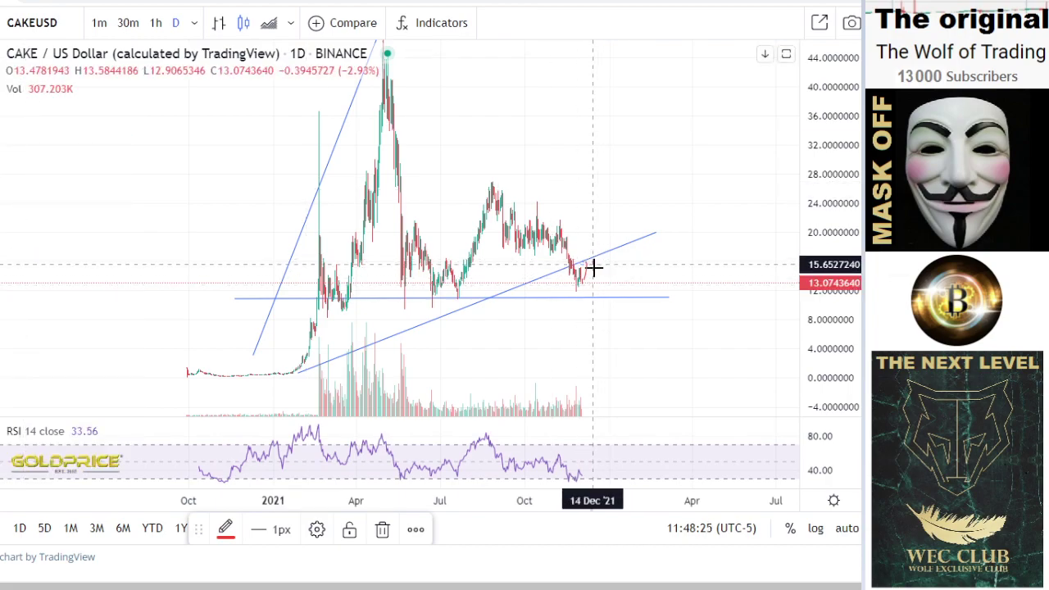
left_click_drag(593, 267, 612, 305)
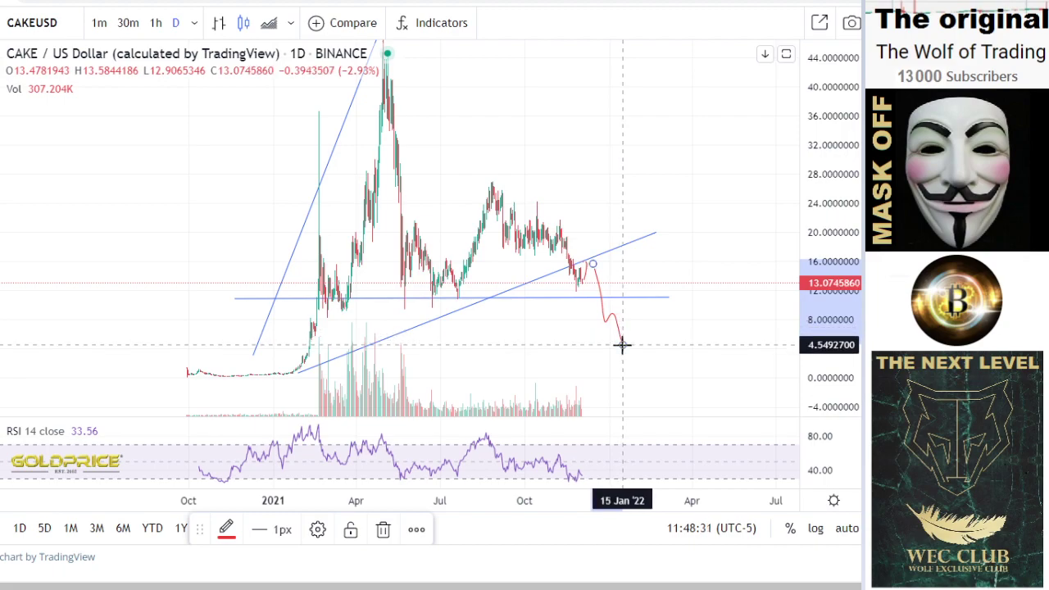
left_click_drag(622, 344, 623, 345)
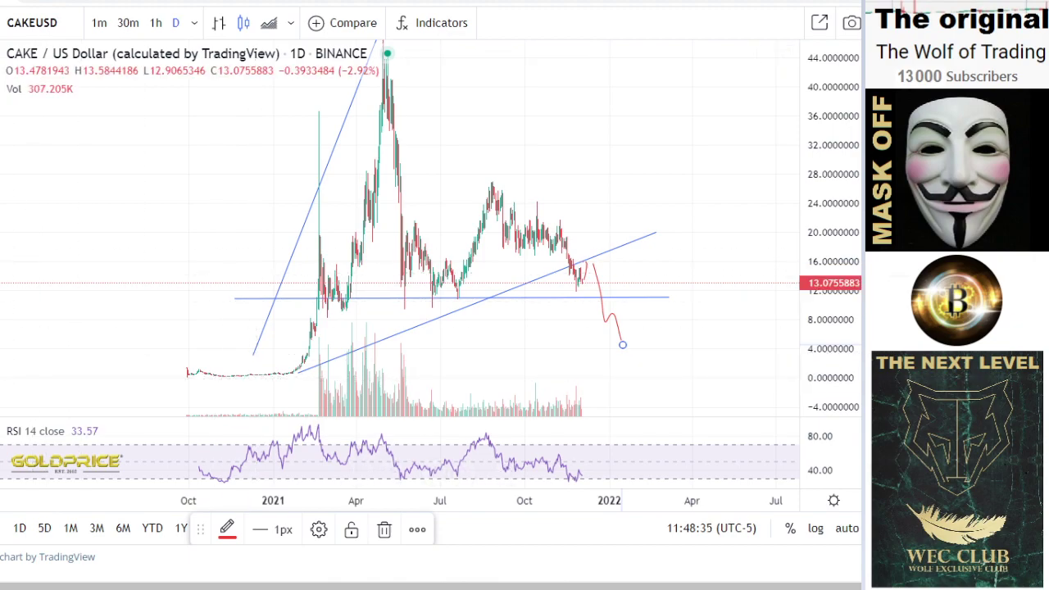
Draw a horizontal support line at about 1.43 from before October 2020 to 17 Mar '22.
left_click(4, 82)
left_click(52, 65)
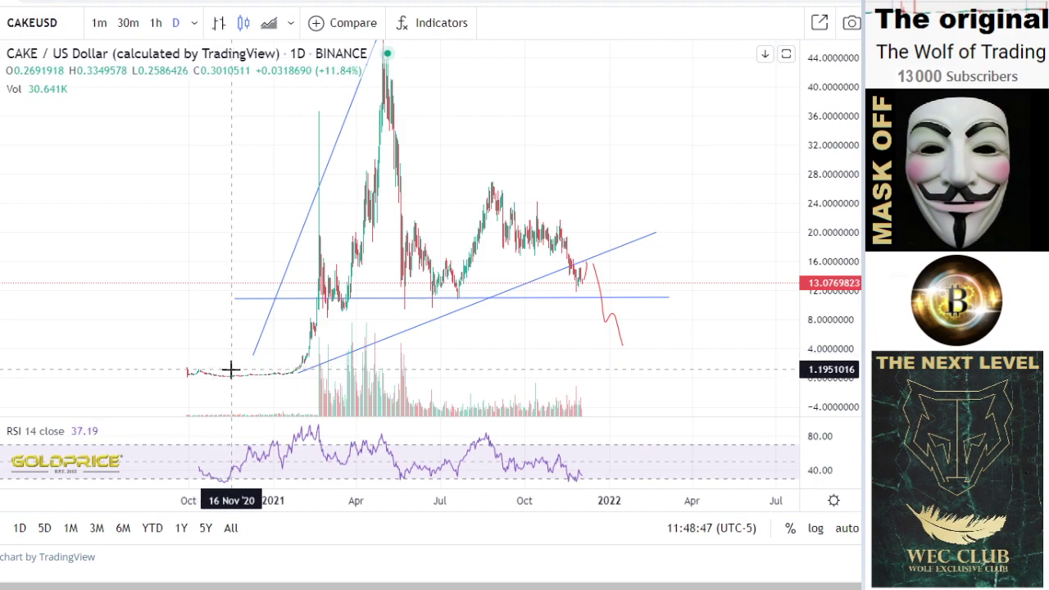
left_click(173, 366)
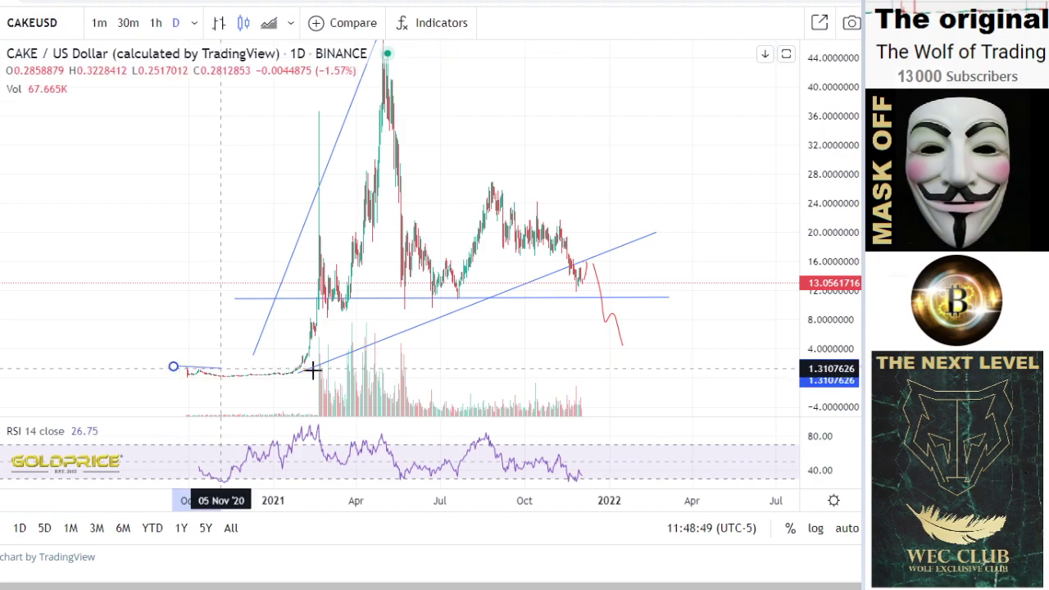
left_click(689, 366)
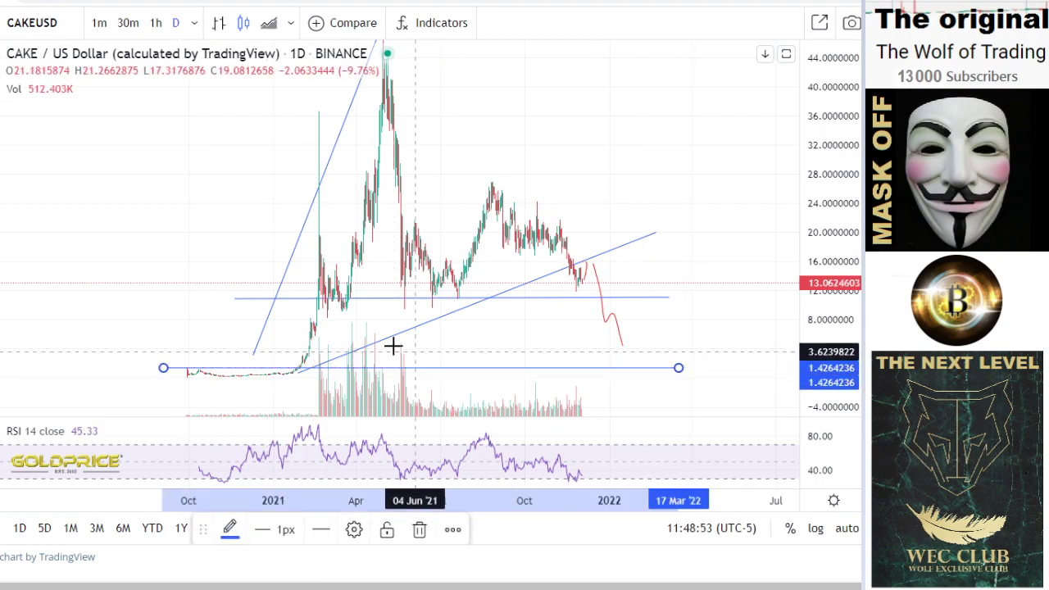
Extend the brushed decline down to the lowest horizontal support line, and switch to the BTCUSD chart for comparison.
left_click(5, 121)
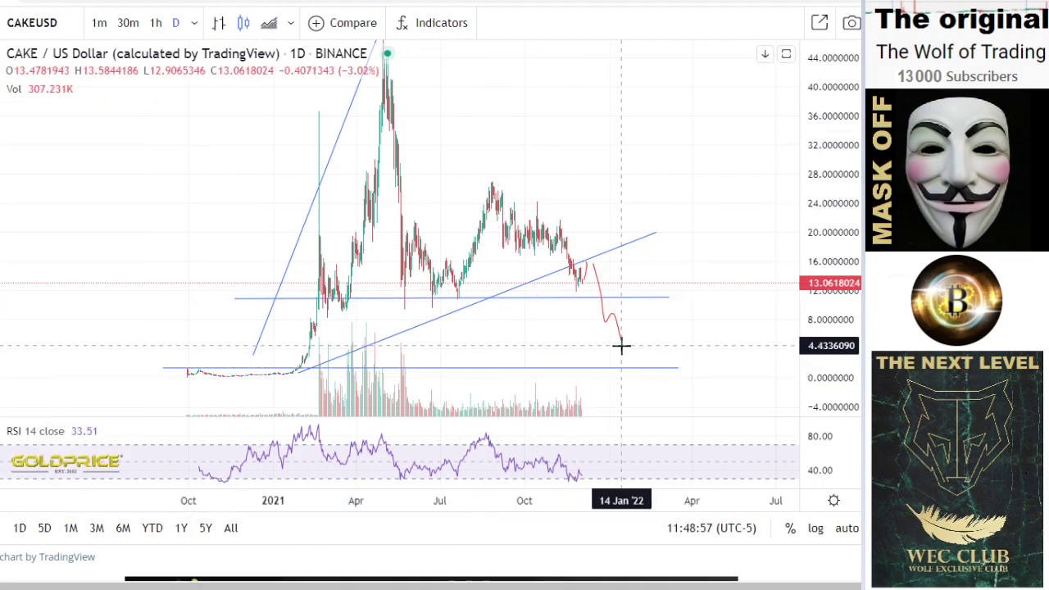
scroll(504, 333, "down", 5)
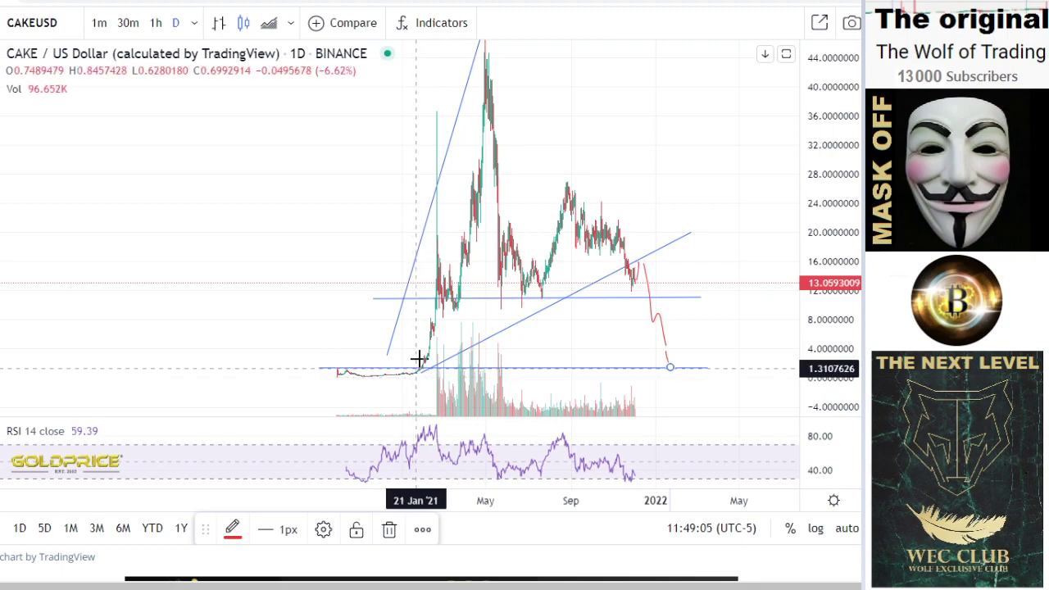
left_click_drag(839, 175, 812, 292)
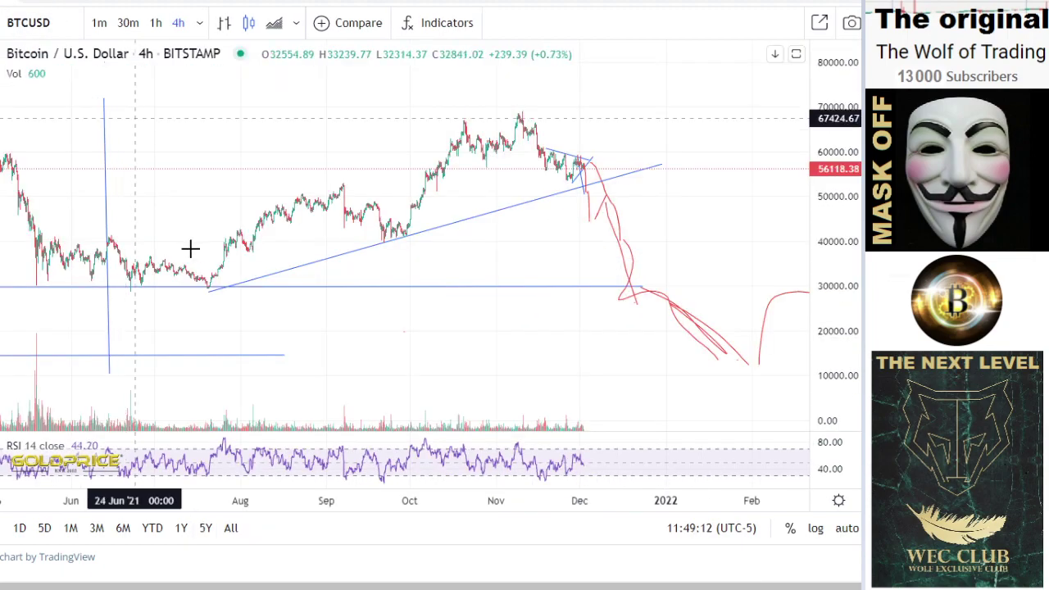
scroll(185, 245, "down", 2)
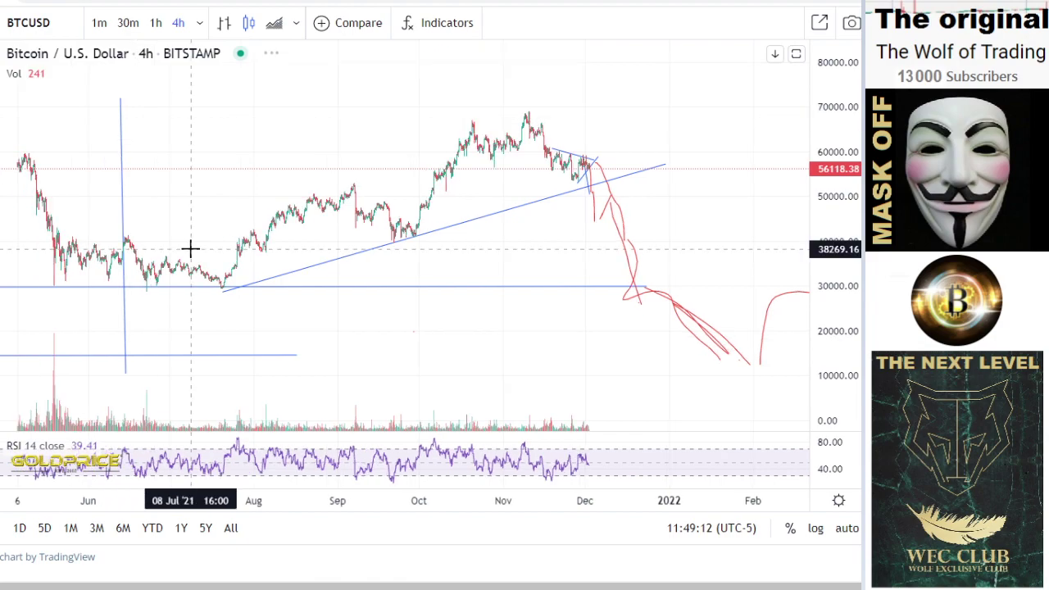
Examine BTCUSD's 4-hour price history from autumn 2020 to October 2021 against its support lines, and return to the CAKEUSD chart.
left_click_drag(351, 180, 632, 173)
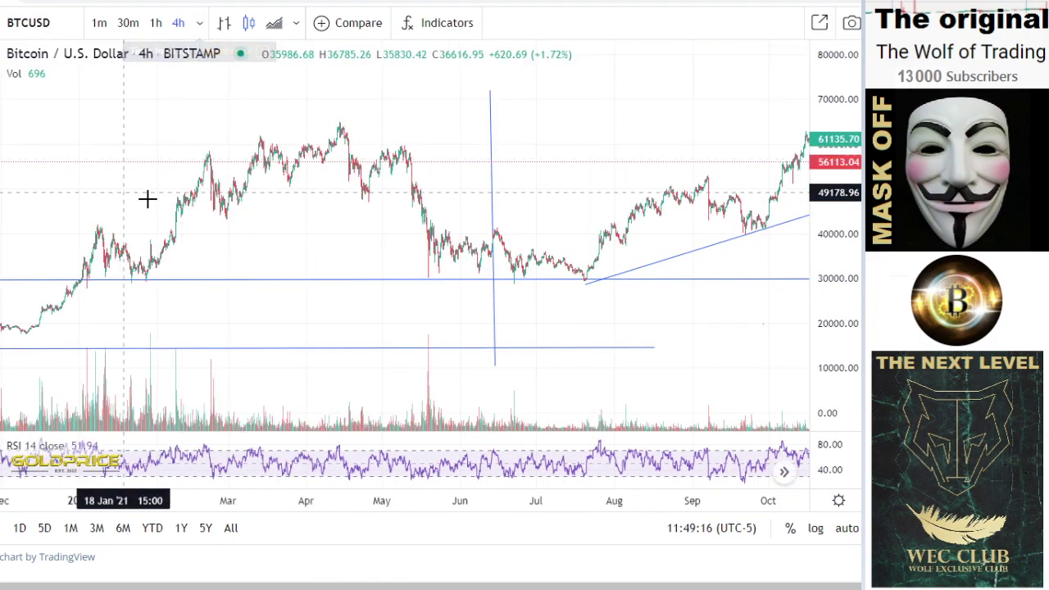
left_click_drag(259, 206, 530, 216)
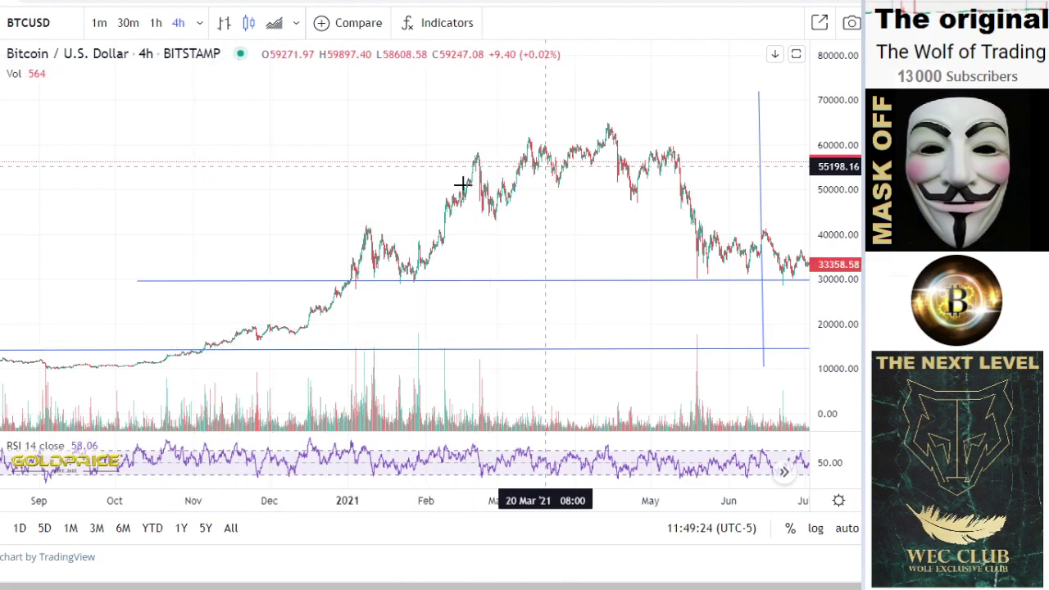
left_click_drag(391, 189, 117, 185)
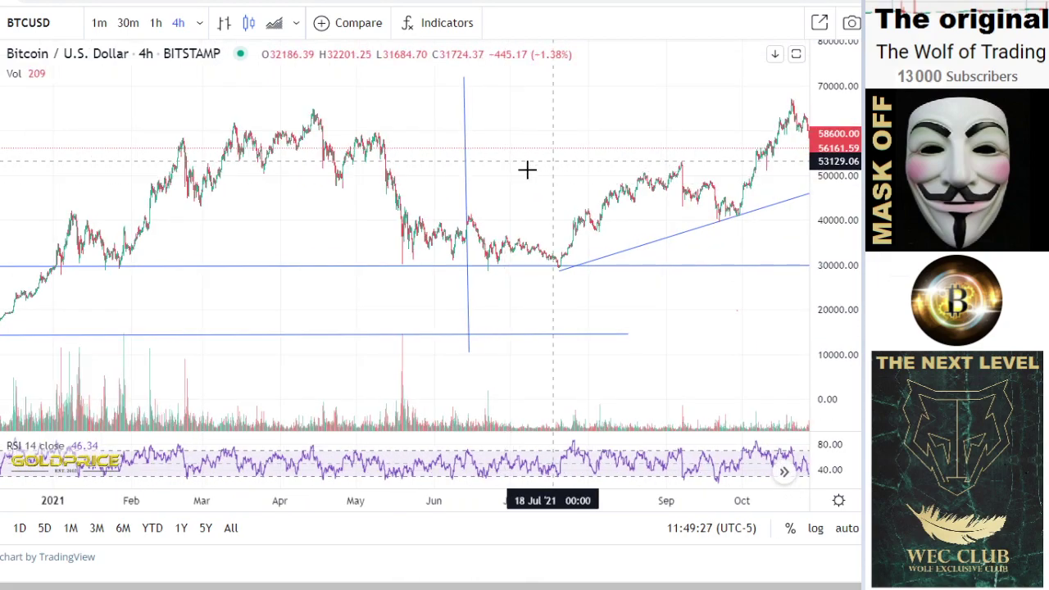
left_click_drag(527, 170, 173, 176)
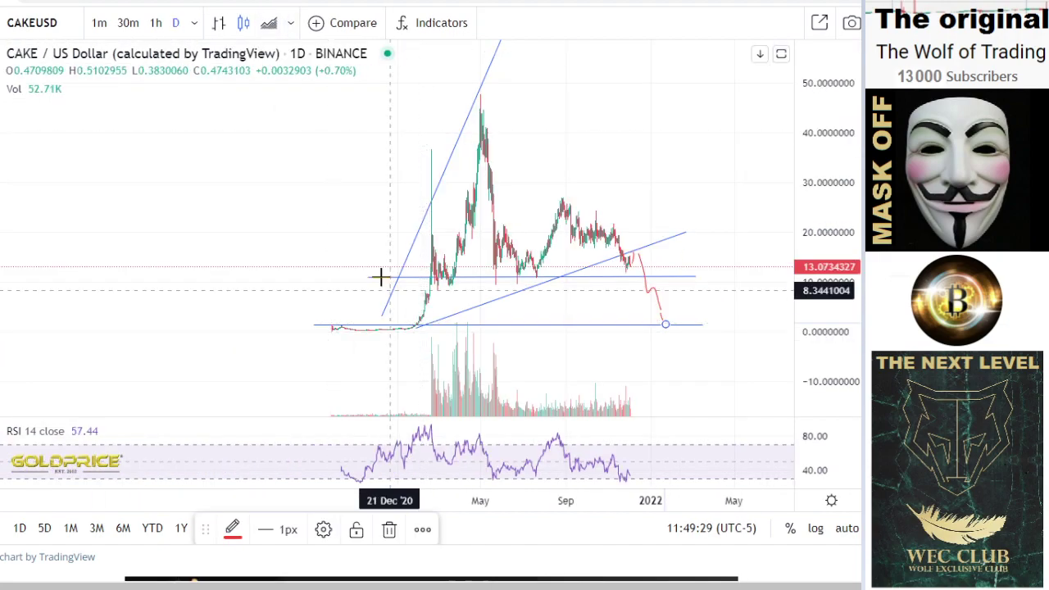
left_click_drag(352, 248, 231, 304)
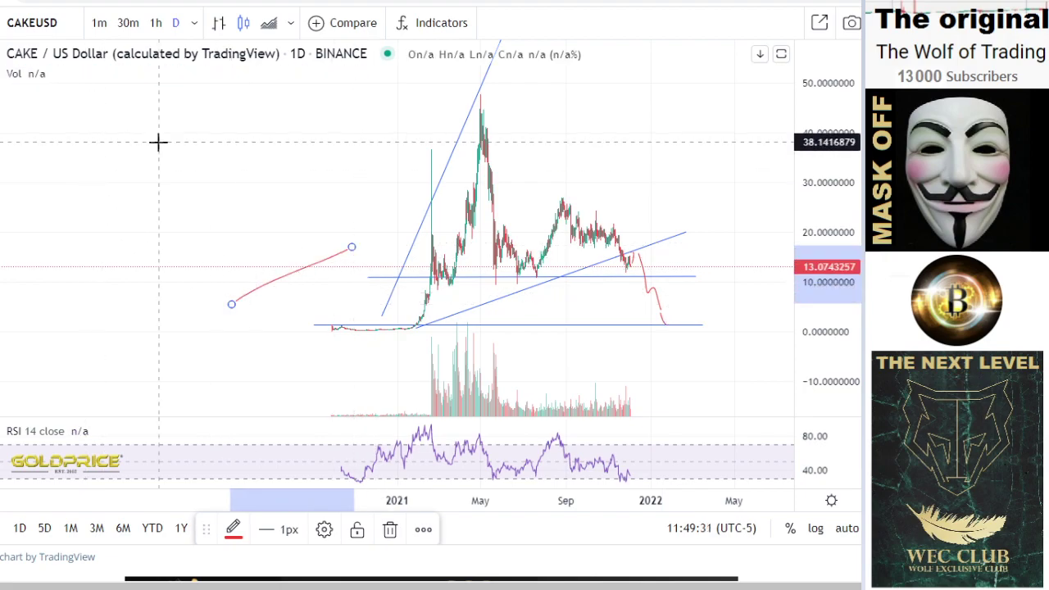
key("Delete")
left_click(2, 28)
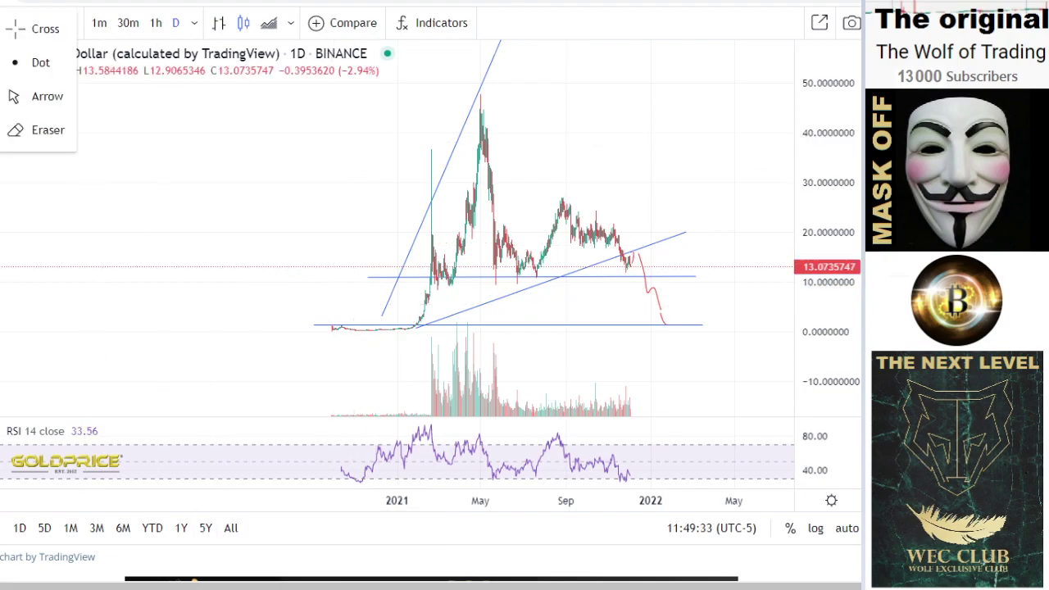
Brush a wavy rebound on CAKEUSD from the lowest support line in late January 2022 up to about 22 in early June 2022.
left_click_drag(289, 315, 157, 332)
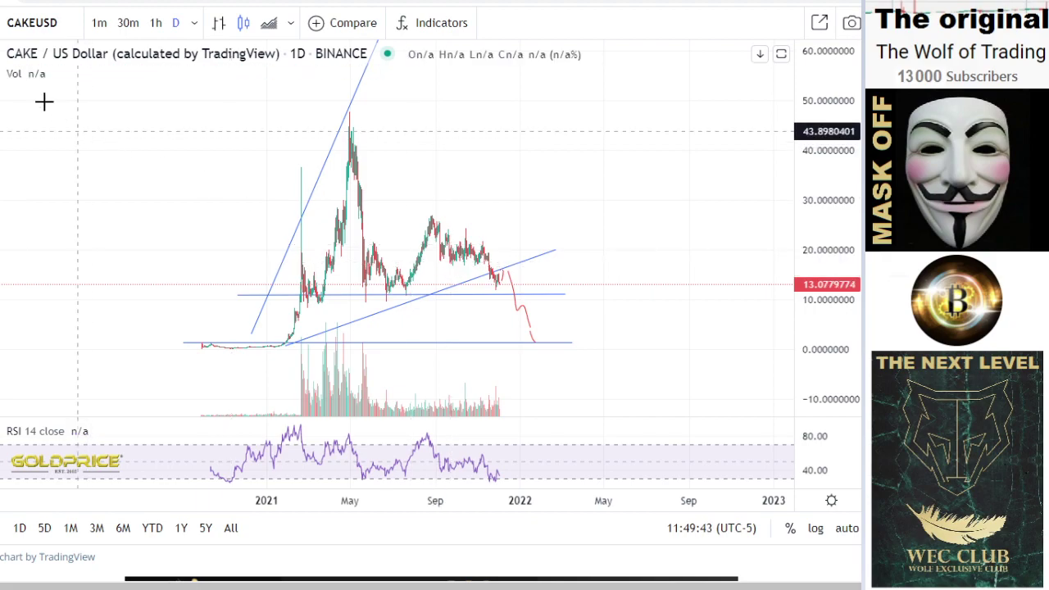
left_click(2, 31)
left_click(24, 33)
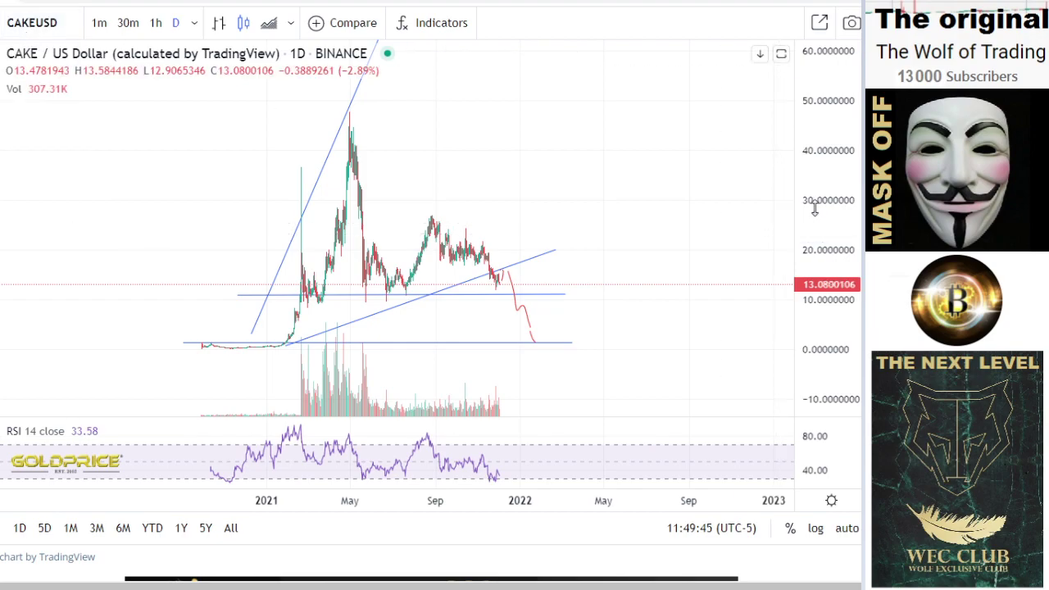
scroll(695, 334, "down", 3)
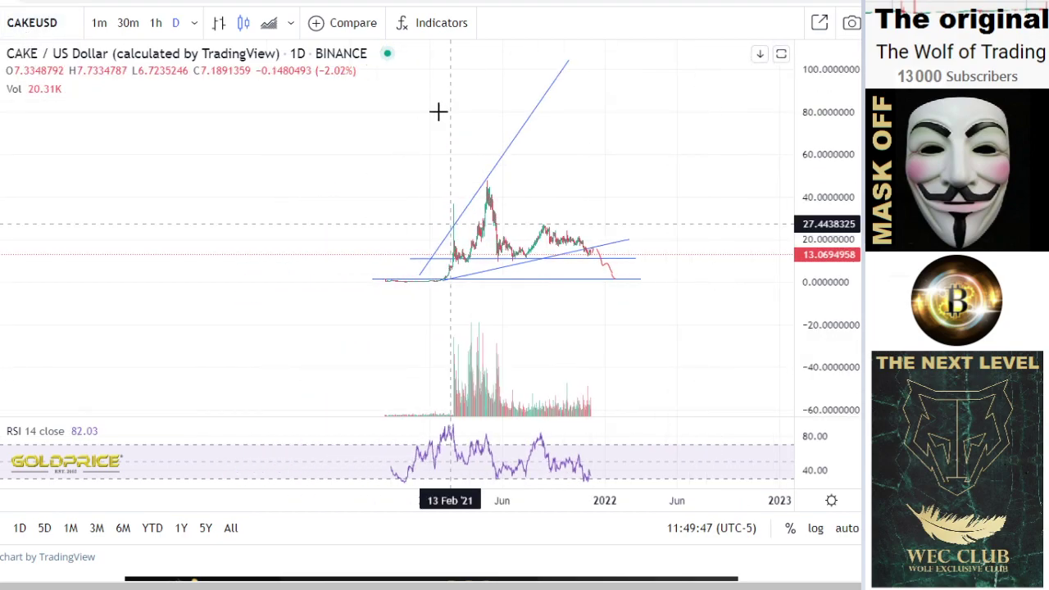
left_click_drag(543, 228, 328, 281)
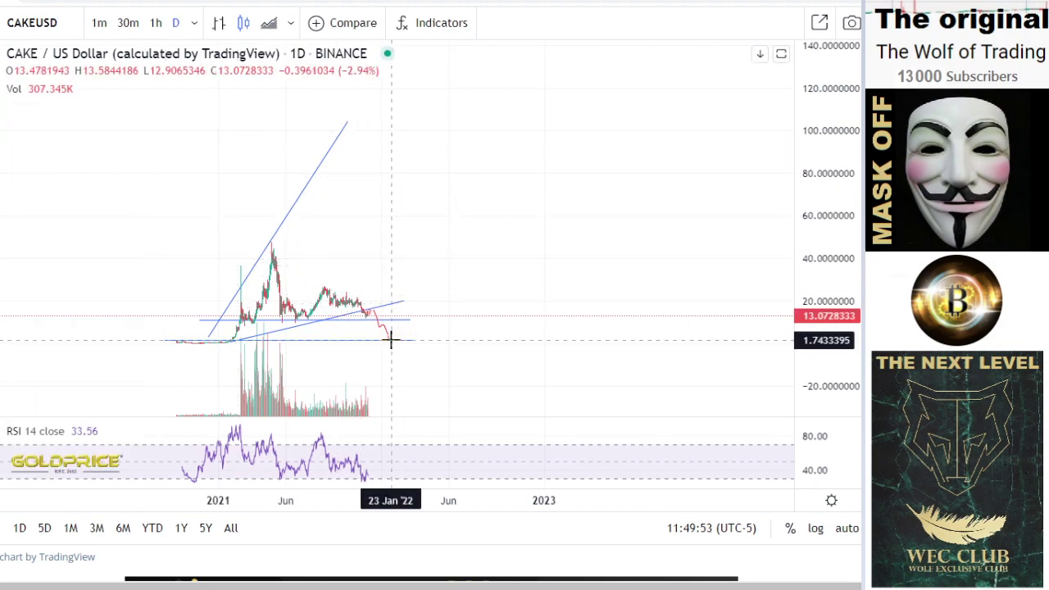
mouse_move(392, 338)
left_mouse_down()
mouse_move(398, 304)
mouse_move(431, 283)
mouse_move(447, 296)
left_mouse_up()
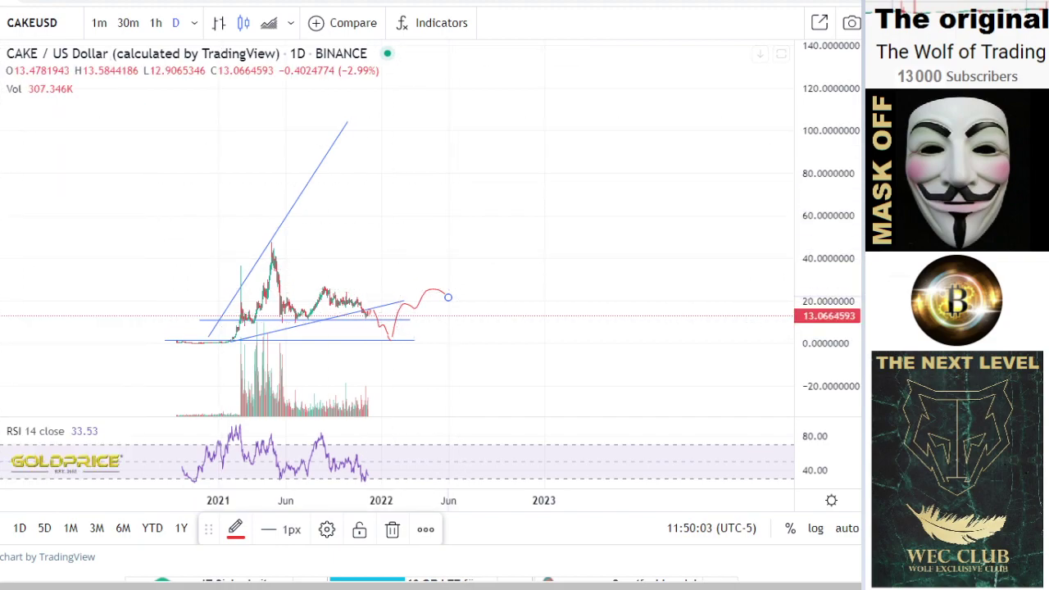
Extend the brushed path over a peak near 30 down to about 3.5 in early December 2022, and steeply up to about 220.
left_click(2, 123)
left_click(13, 122)
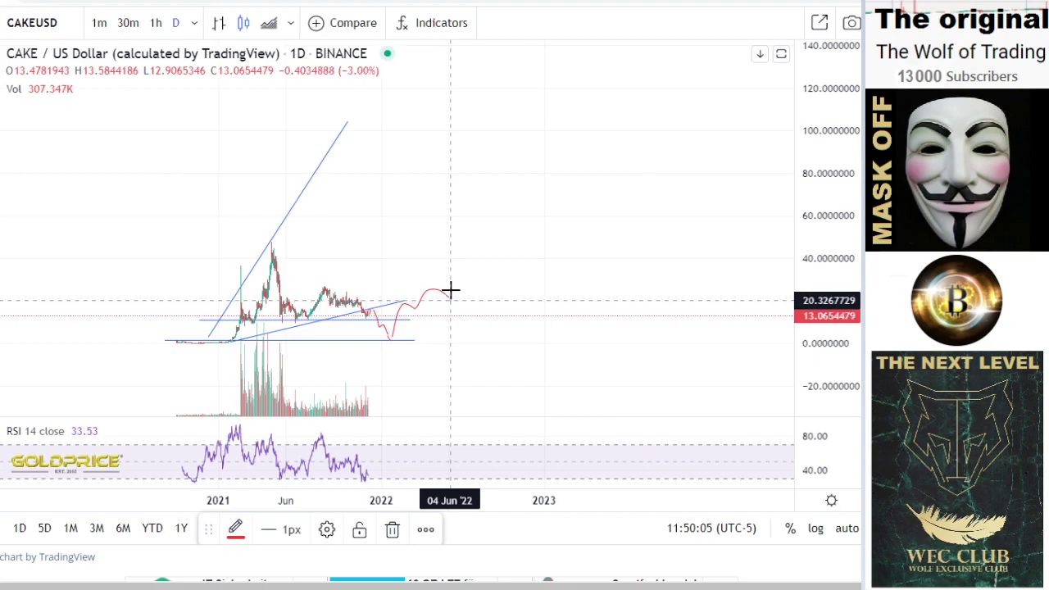
mouse_move(450, 290)
left_mouse_down()
mouse_move(457, 274)
mouse_move(520, 327)
left_mouse_up()
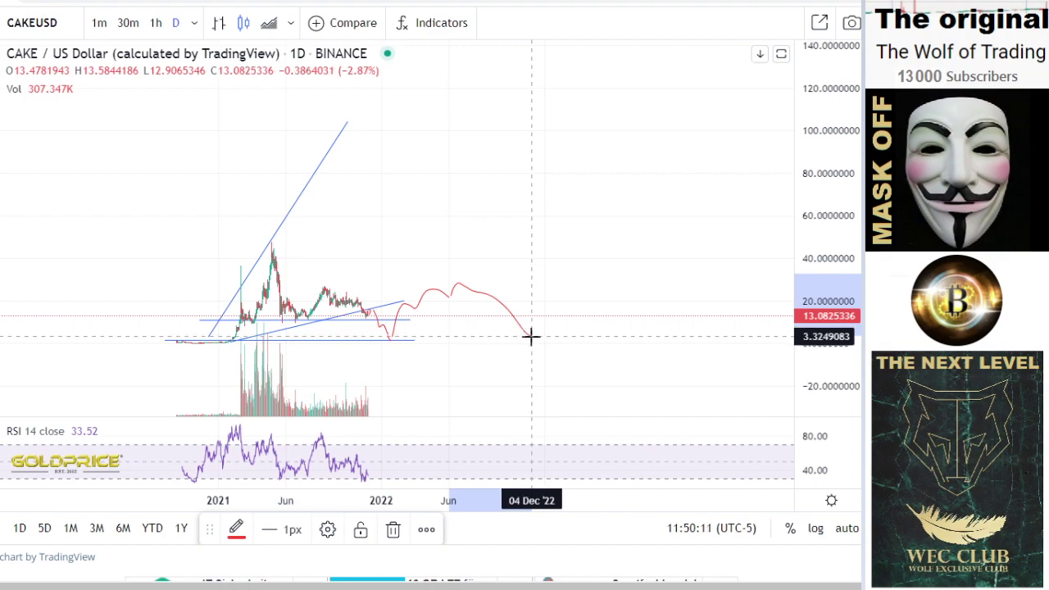
left_click_drag(838, 218, 812, 356)
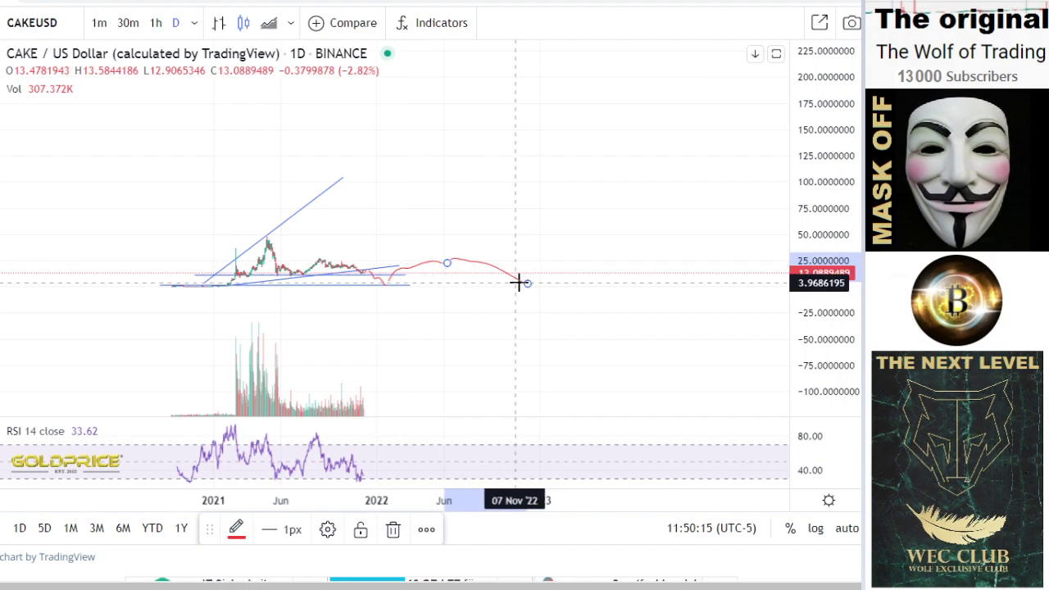
mouse_move(526, 284)
left_mouse_down()
mouse_move(555, 173)
mouse_move(565, 53)
left_mouse_up()
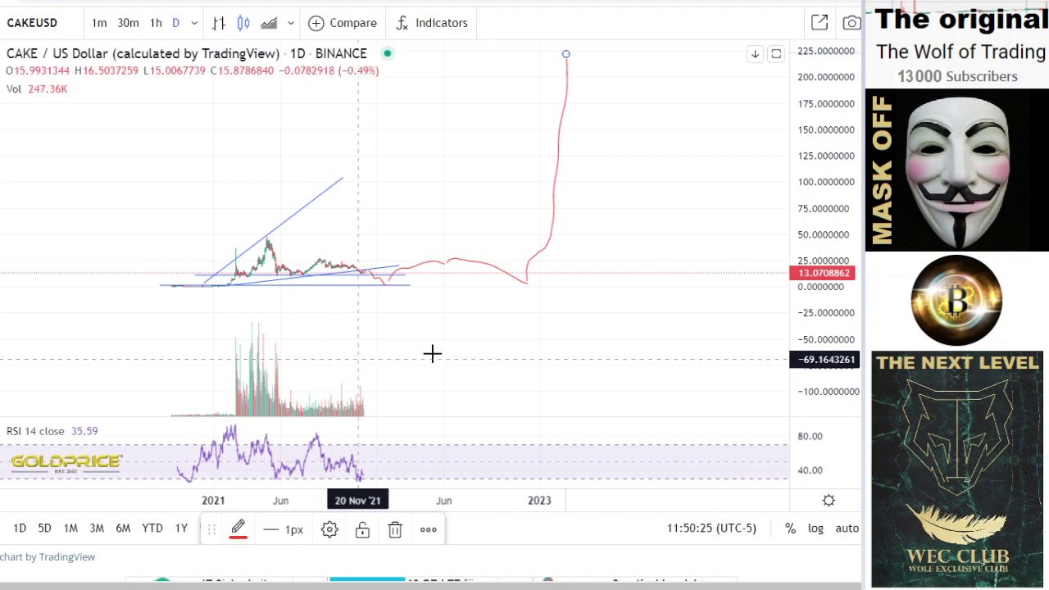
Brush an alternative, higher rebound arc from the lowest support line in January 2022 to about 31 in June 2022.
left_click_drag(828, 365, 779, 140)
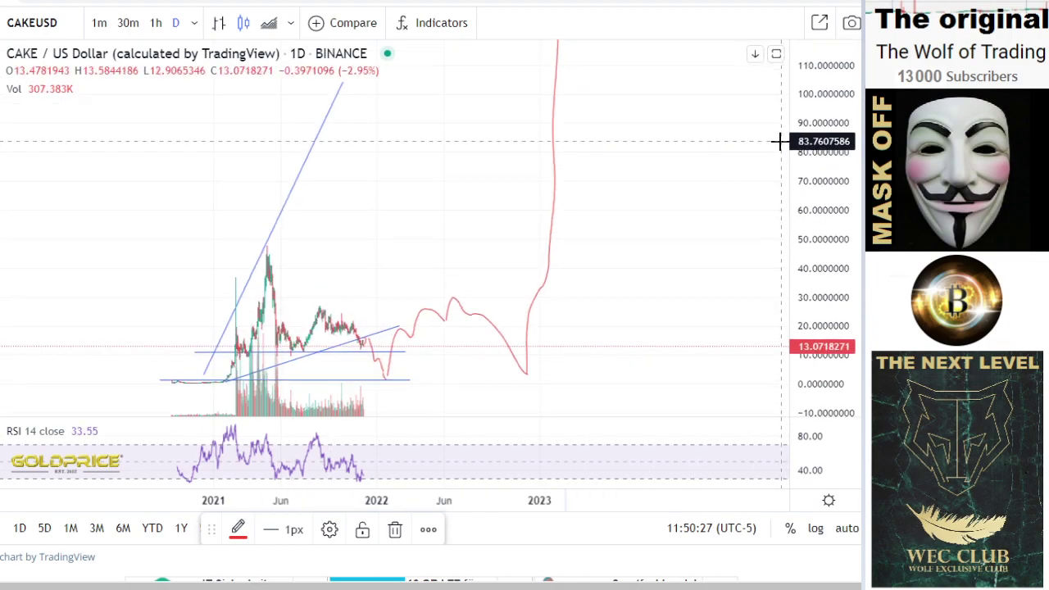
left_click(3, 123)
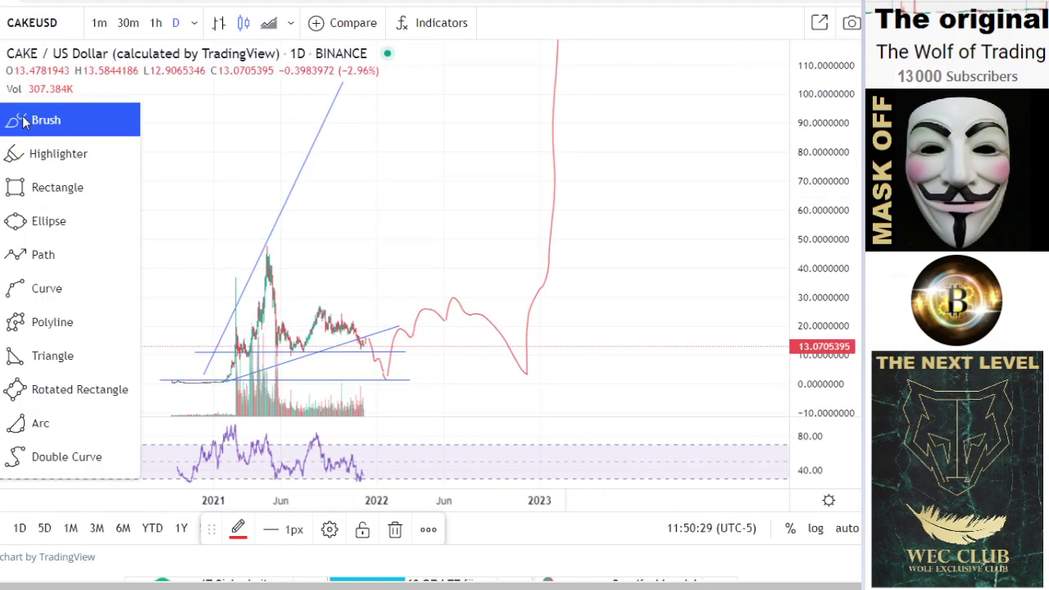
left_click(23, 120)
mouse_move(388, 365)
left_mouse_down()
mouse_move(401, 311)
mouse_move(454, 295)
left_mouse_up()
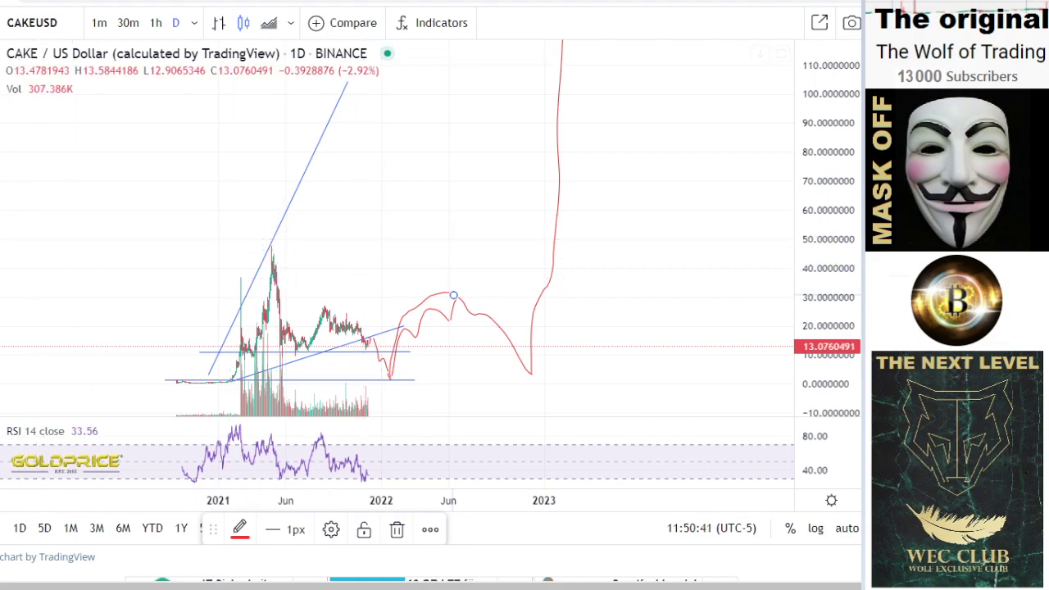
Draw a near-horizontal resistance line at about 29 from roughly May 2020 to the end of 2023, just under the rebound arc's peak.
left_click(2, 64)
left_click(99, 86)
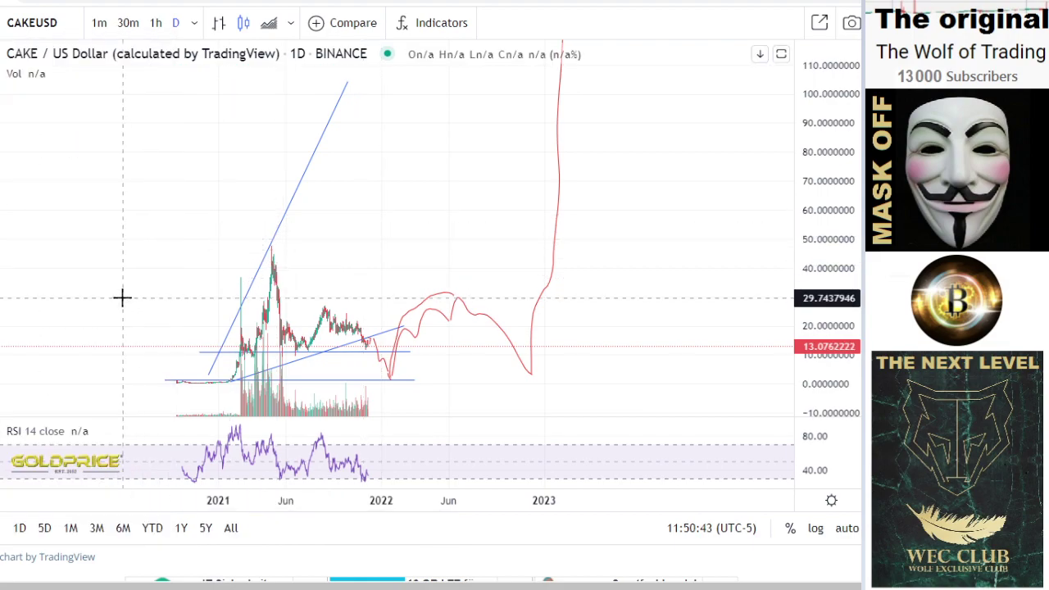
left_click(120, 295)
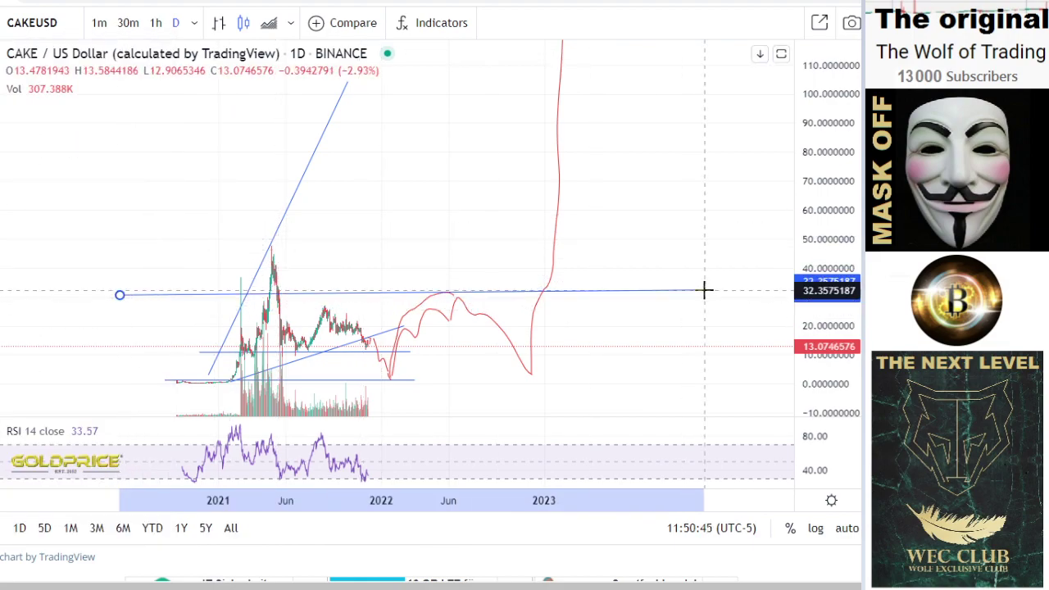
left_click_drag(694, 299, 688, 298)
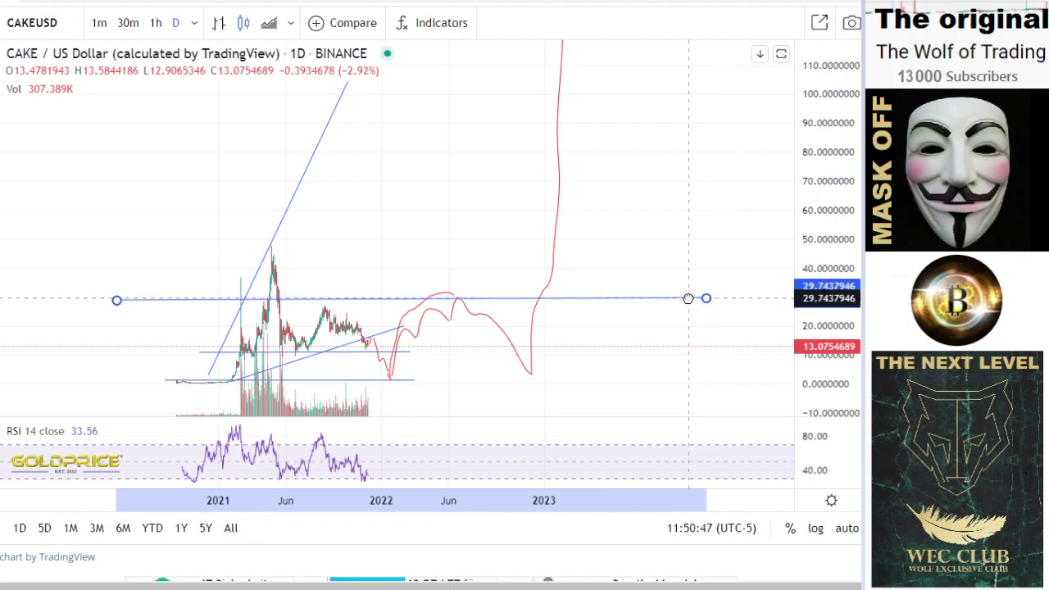
Brush overlapping rebound strokes from the lowest support line to a rounded peak near 38, breaking above the resistance line in mid-2022.
left_click(2, 121)
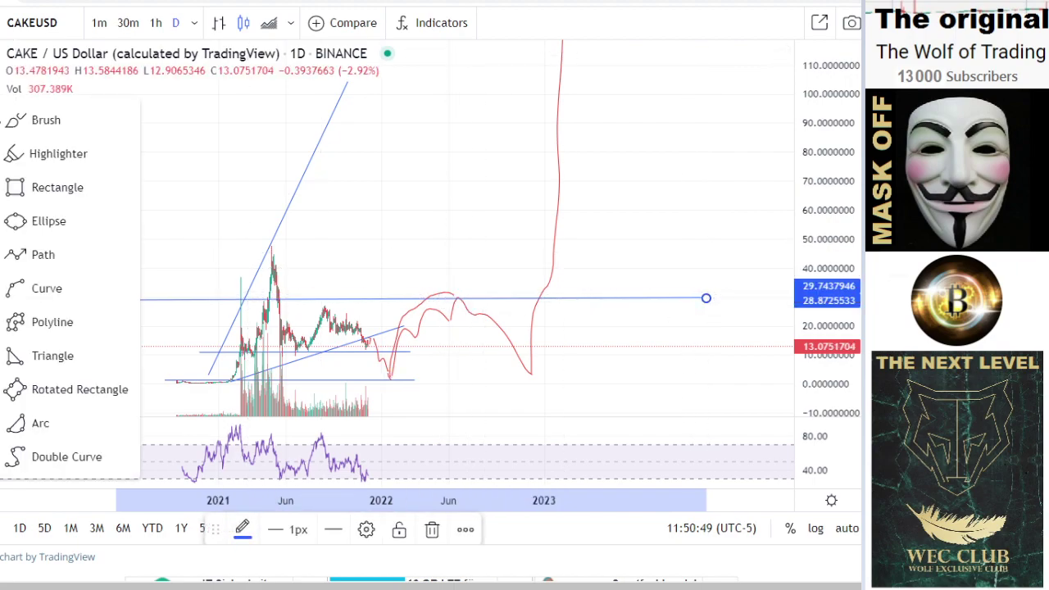
left_click(50, 121)
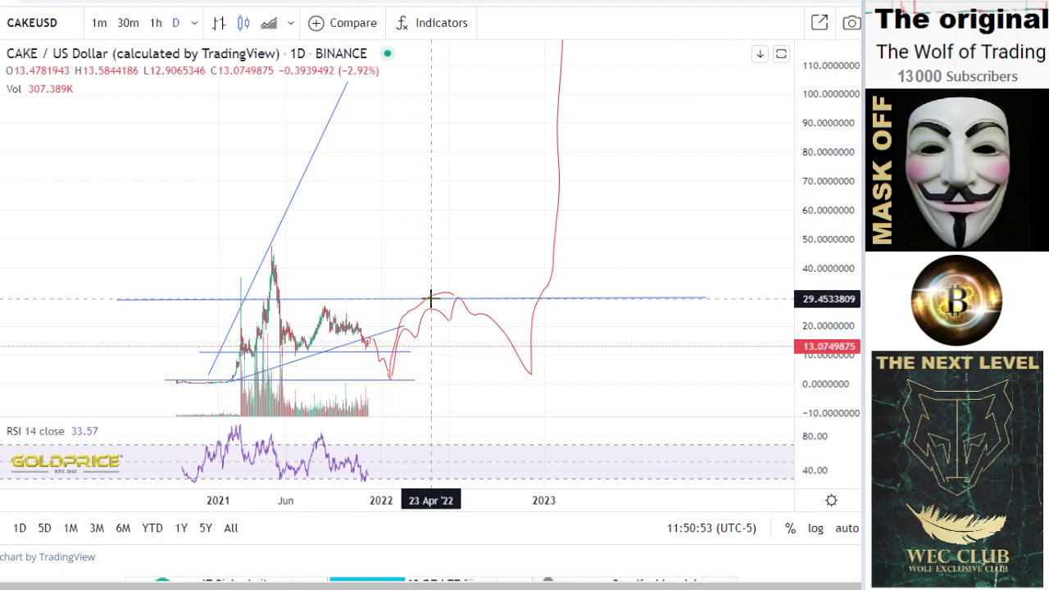
mouse_move(436, 290)
left_mouse_down()
mouse_move(448, 268)
mouse_move(478, 297)
left_mouse_up()
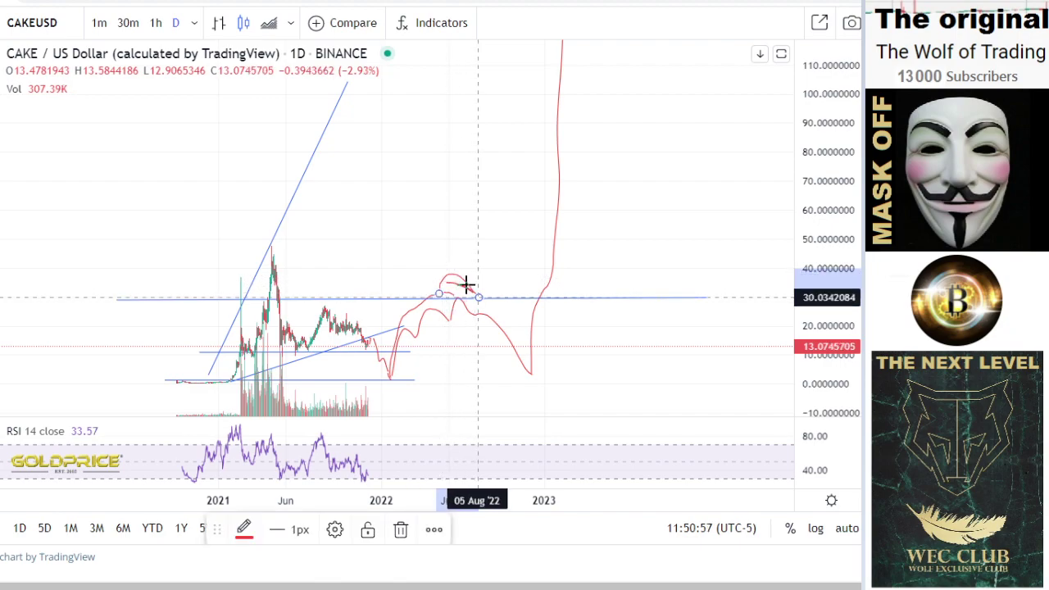
left_click(463, 244)
mouse_move(412, 305)
left_mouse_down()
mouse_move(389, 377)
mouse_move(401, 320)
mouse_move(440, 281)
mouse_move(467, 281)
mouse_move(456, 275)
left_mouse_up()
left_click(433, 252)
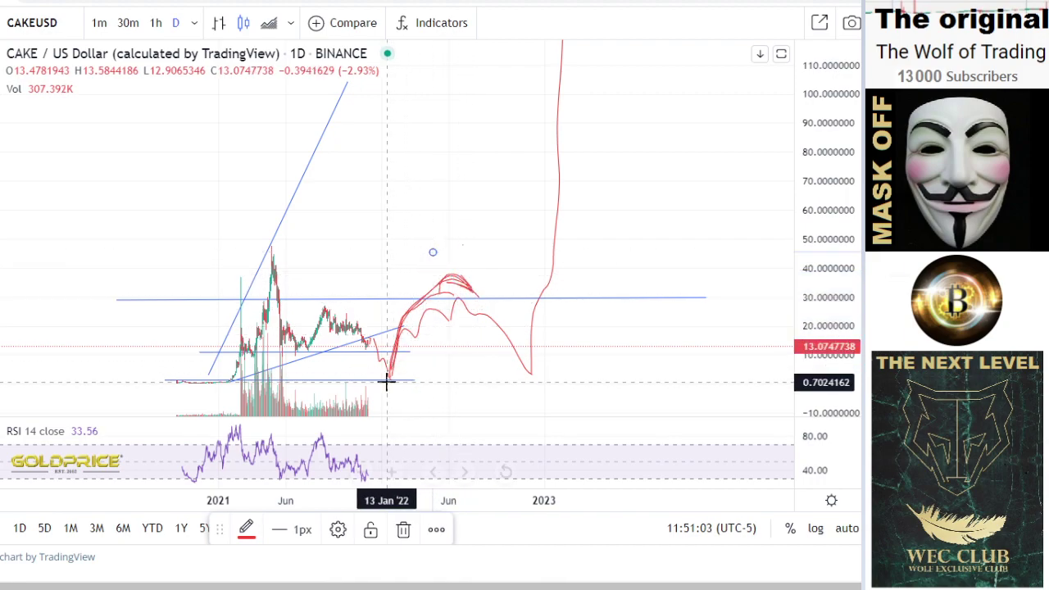
mouse_move(387, 382)
left_mouse_down()
mouse_move(409, 307)
mouse_move(459, 274)
mouse_move(471, 286)
left_mouse_up()
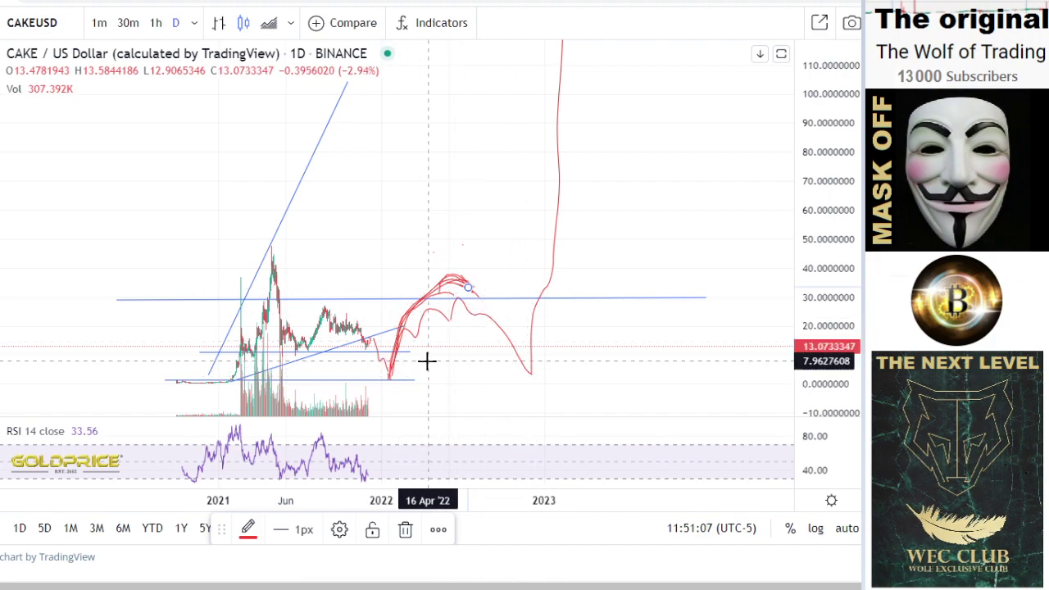
Brush a steep rally from the end of the rounded peak at about 31 up to about 150 in November 2022.
scroll(492, 351, "down", 2)
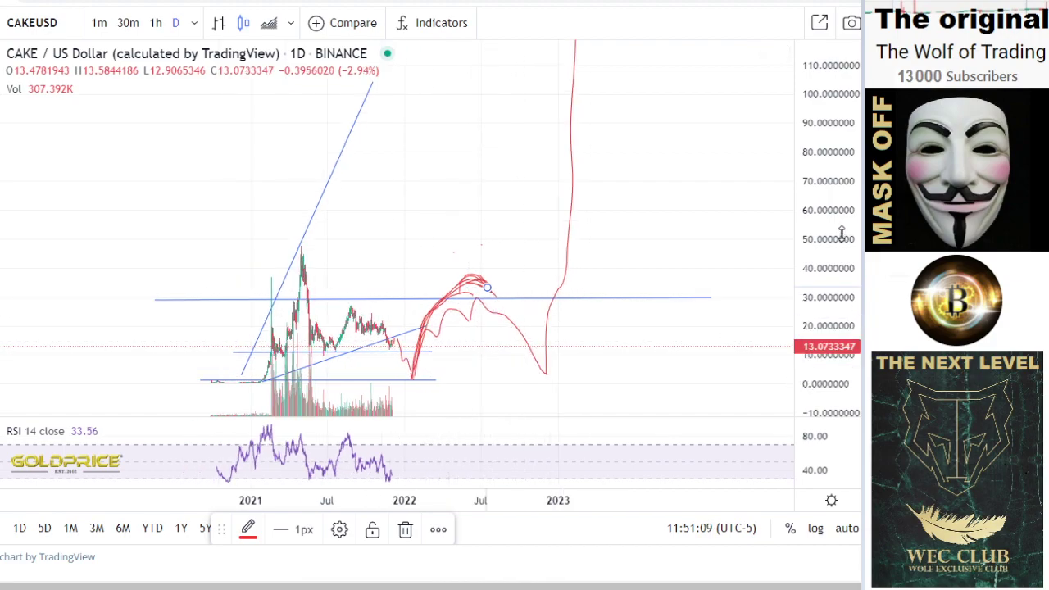
left_click_drag(841, 235, 841, 271)
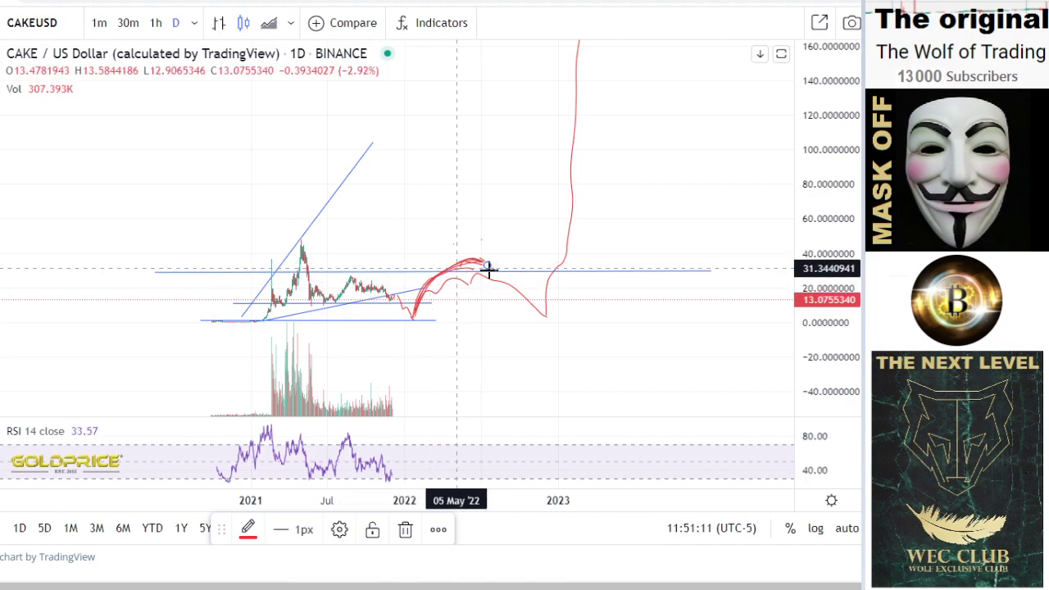
mouse_move(490, 267)
left_mouse_down()
mouse_move(525, 205)
mouse_move(538, 62)
left_mouse_up()
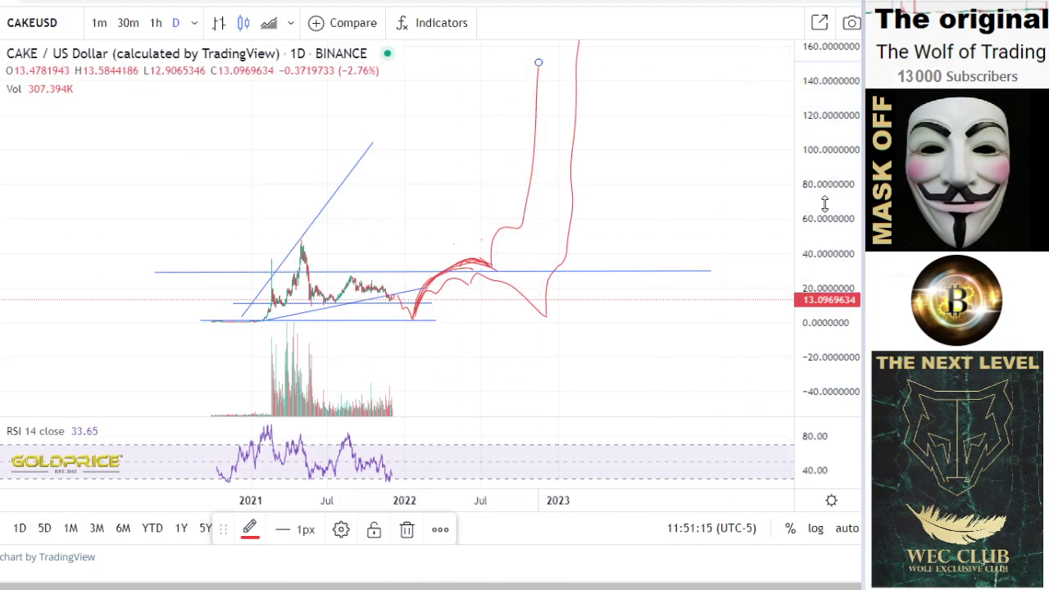
Brush a zigzag rally from the resistance line in June 2022 through rising peaks near 140, 168 and 195, ending around 190 in mid-2023.
left_click_drag(825, 204, 825, 280)
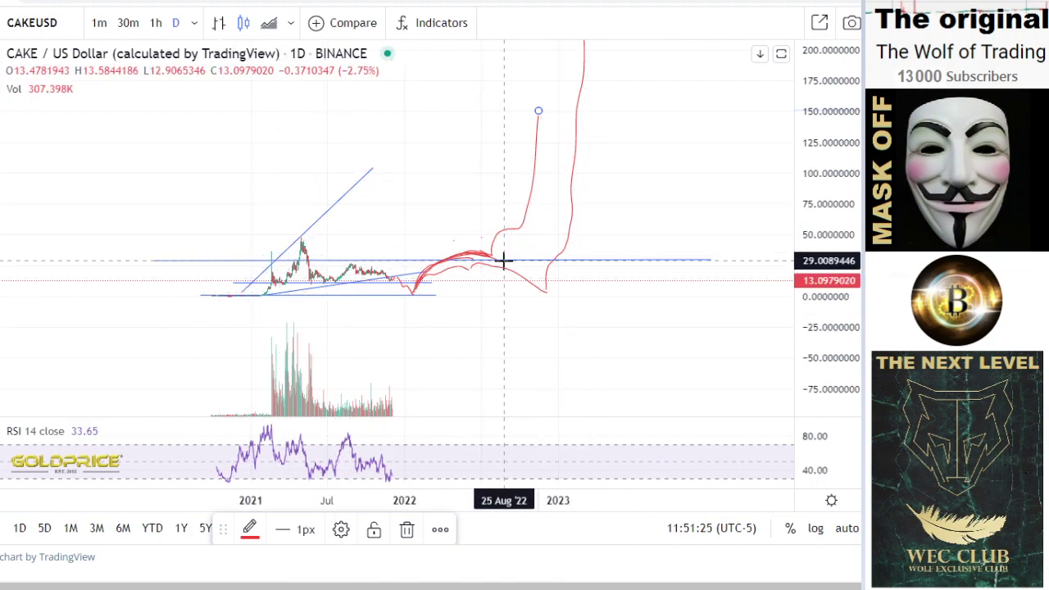
scroll(503, 260, "up", 3)
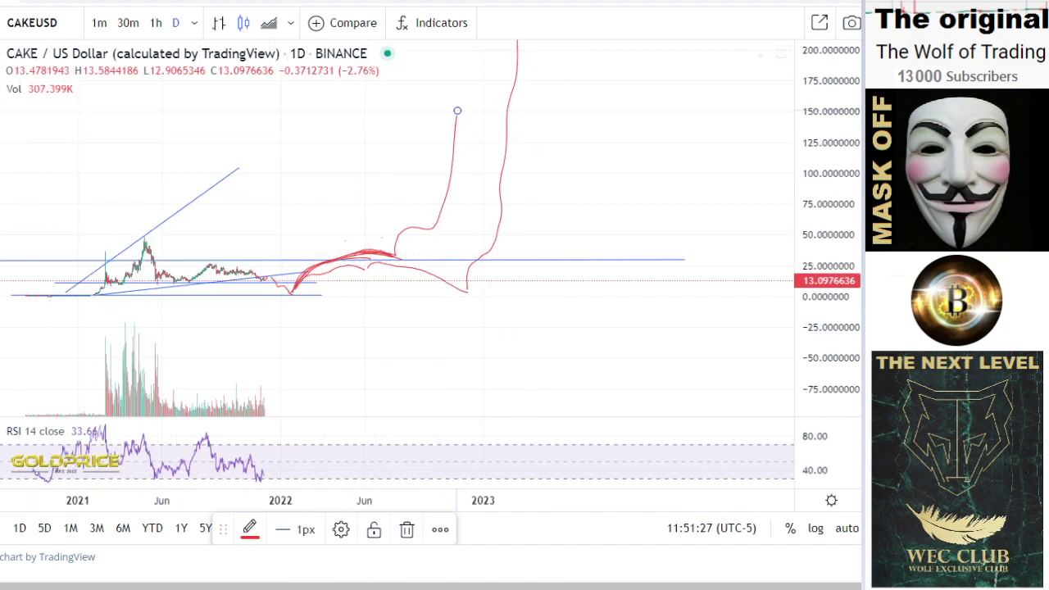
left_click(3, 128)
left_click(20, 129)
mouse_move(367, 260)
left_mouse_down()
mouse_move(403, 140)
mouse_move(429, 164)
mouse_move(511, 91)
mouse_move(588, 153)
mouse_move(603, 62)
left_mouse_up()
left_click_drag(843, 170, 809, 308)
scroll(504, 305, "down", 1)
scroll(504, 305, "up", 2)
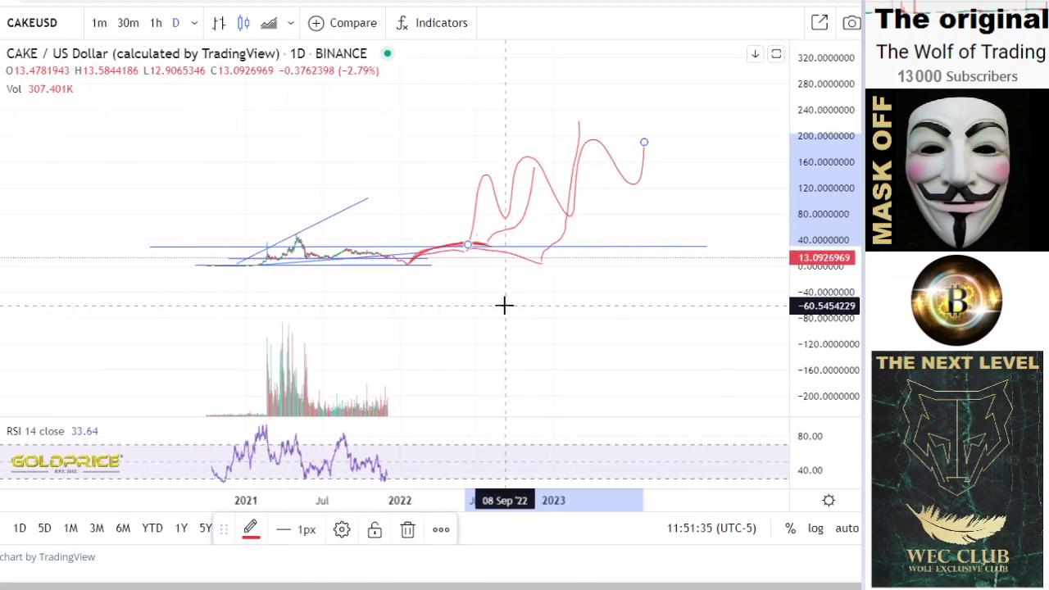
left_click_drag(824, 324, 807, 96)
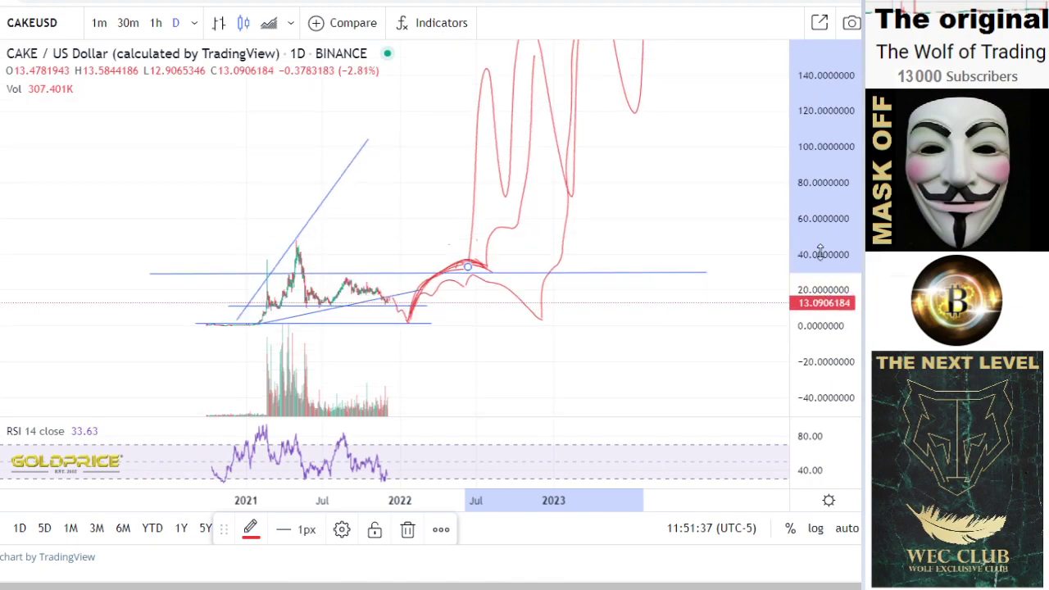
left_click(15, 33)
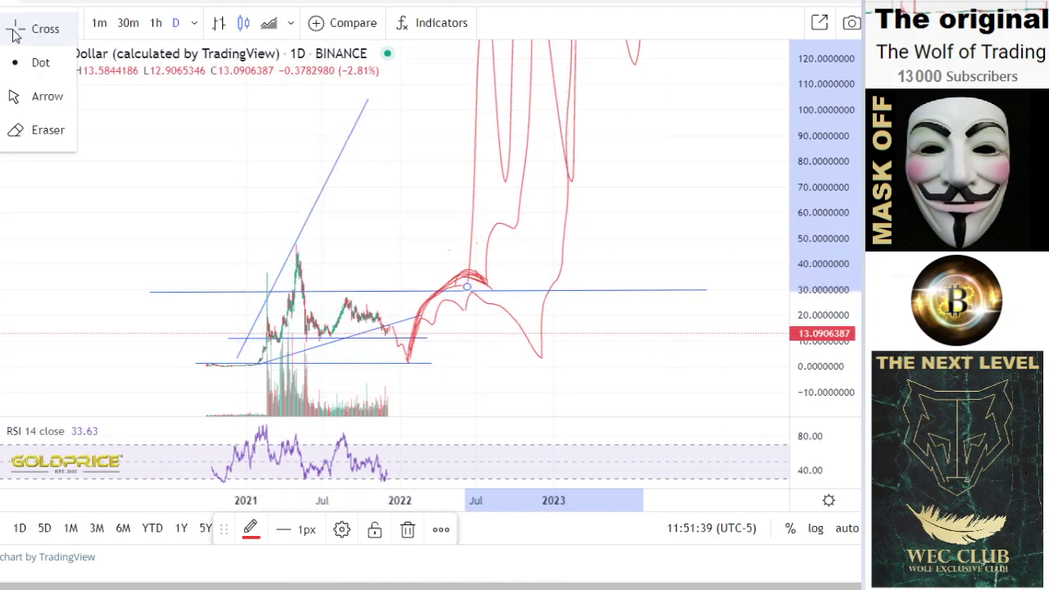
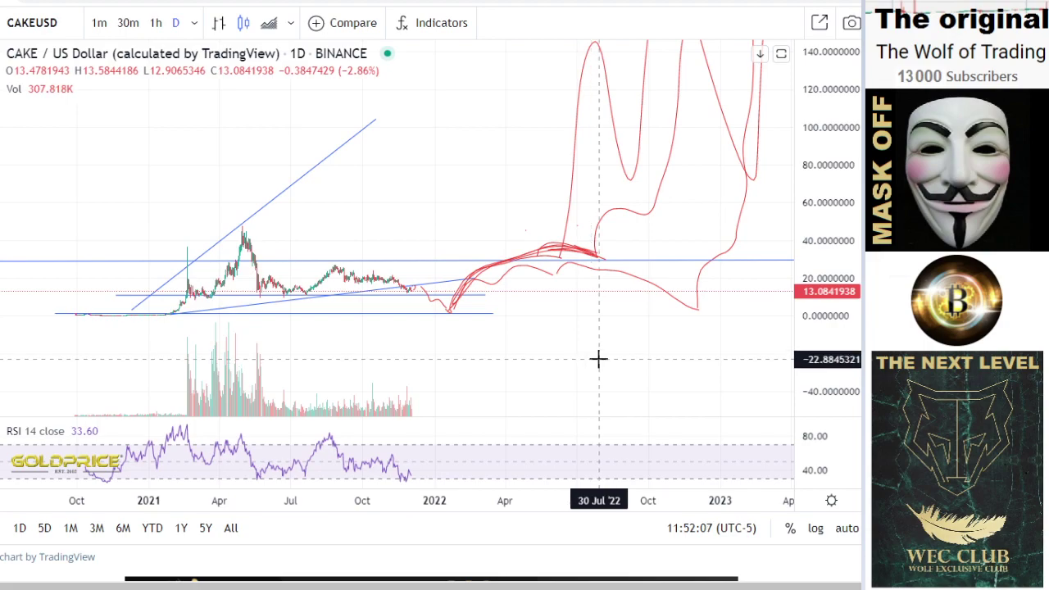
Examine CAKEUSD's 2021 price action against the support lines and the resistance line near 29 at an enlarged price scale.
left_click_drag(824, 391, 802, 218)
left_click_drag(571, 371, 574, 230)
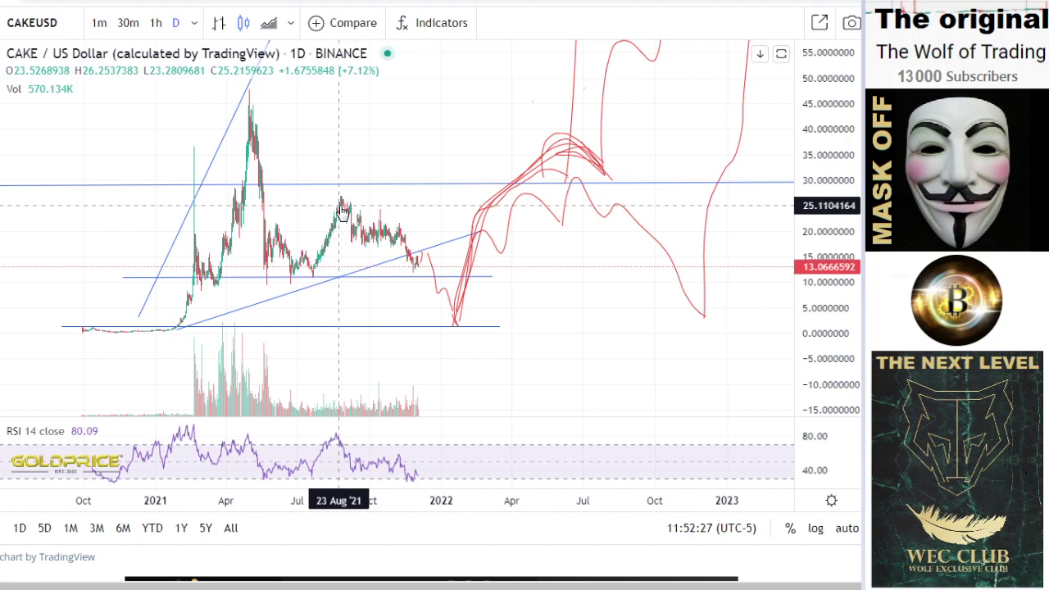
scroll(398, 275, "down", 3)
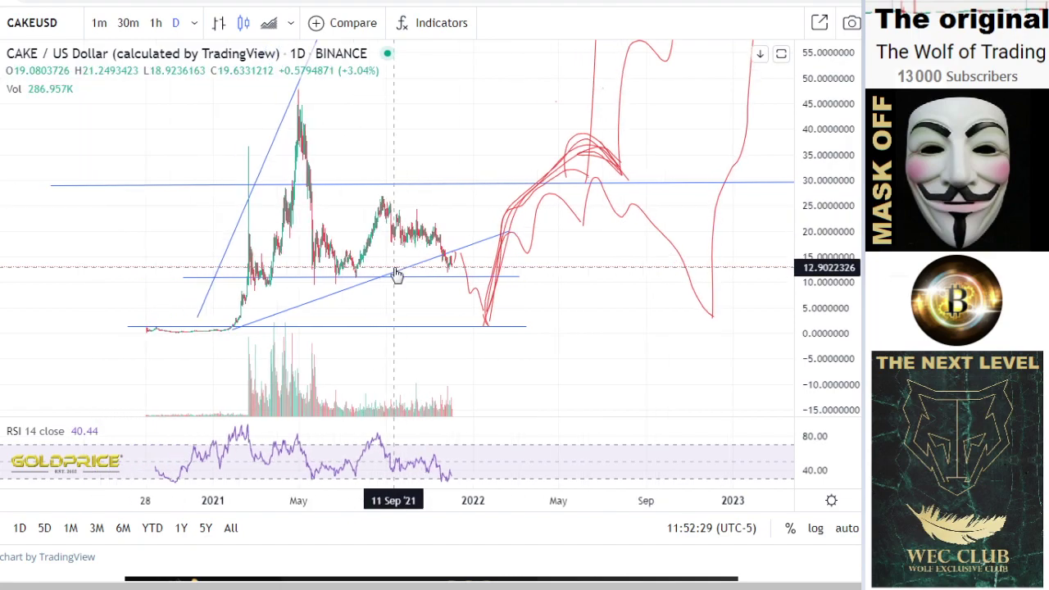
scroll(381, 279, "down", 1)
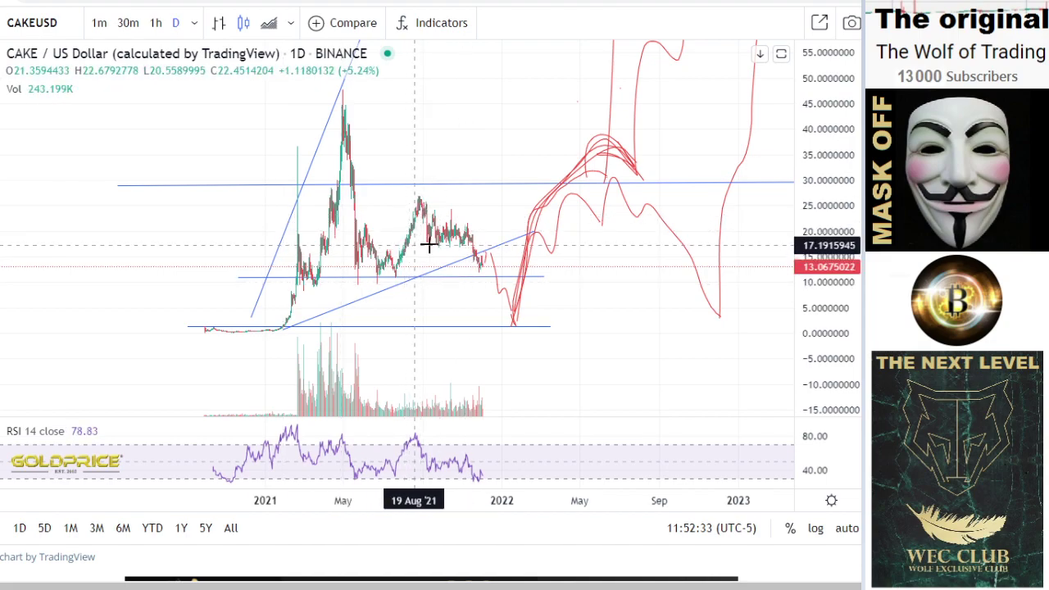
left_click_drag(533, 279, 361, 281)
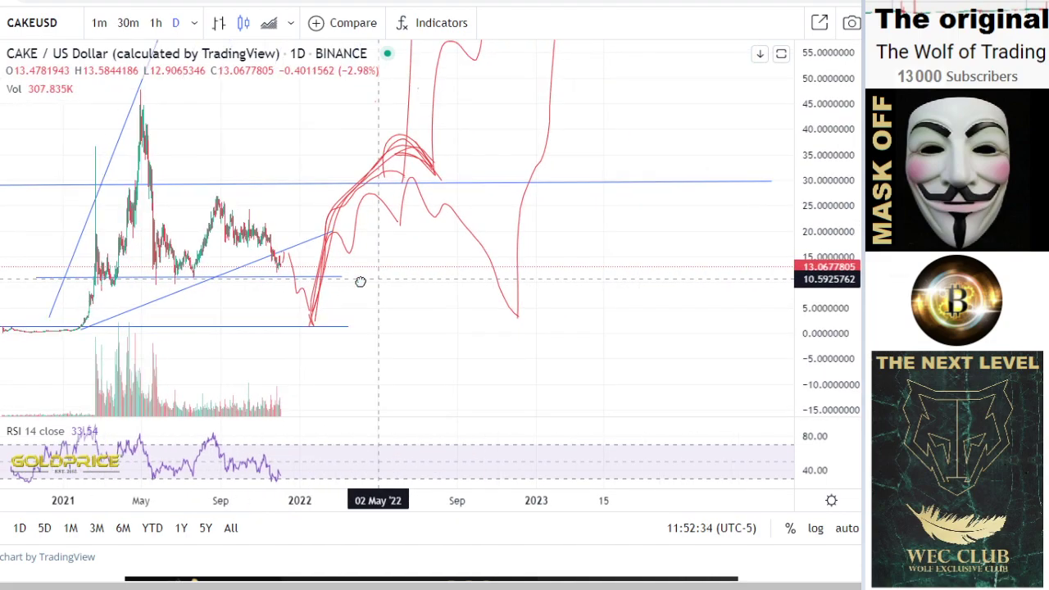
Examine the full brushed rebound, decline and rally scenarios from 2022 through mid-2023 against the resistance line.
scroll(415, 281, "down", 4)
left_click_drag(820, 176, 781, 405)
left_click_drag(600, 317, 475, 372)
left_click_drag(809, 231, 788, 332)
left_click_drag(593, 319, 593, 333)
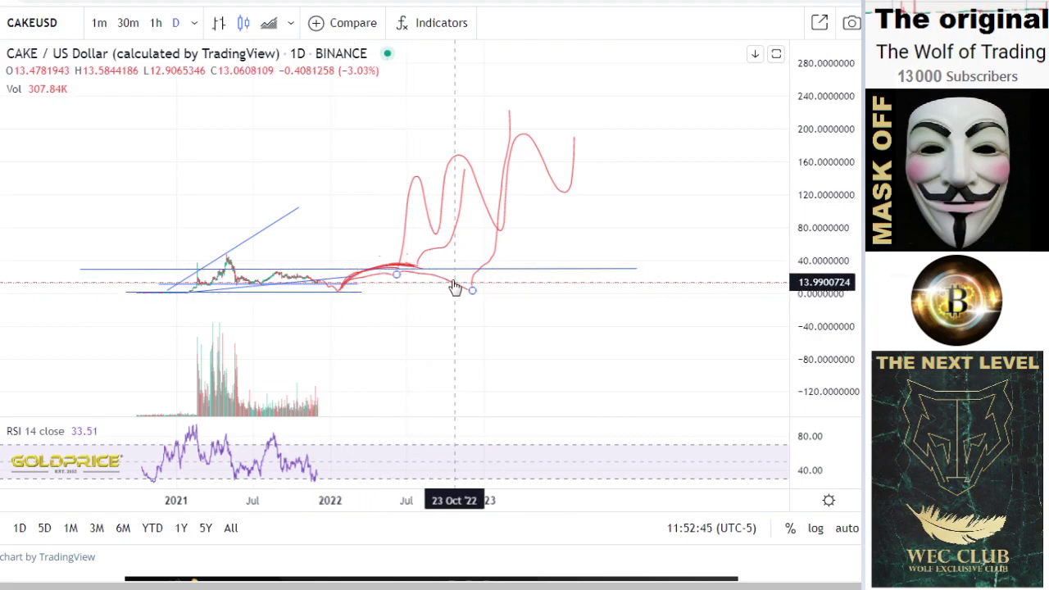
left_click_drag(849, 361, 848, 328)
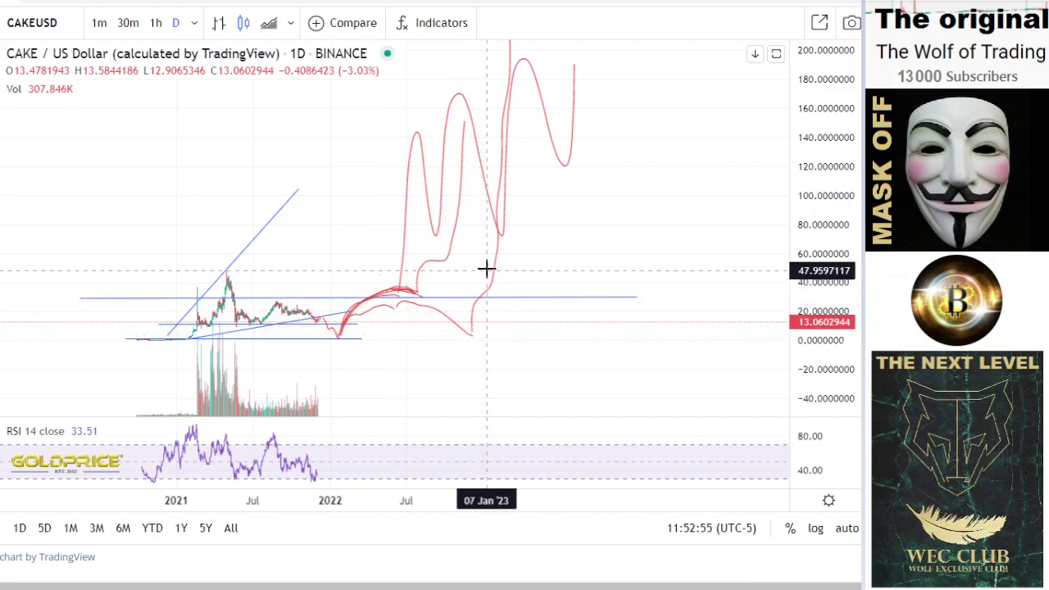
left_click_drag(825, 275, 827, 318)
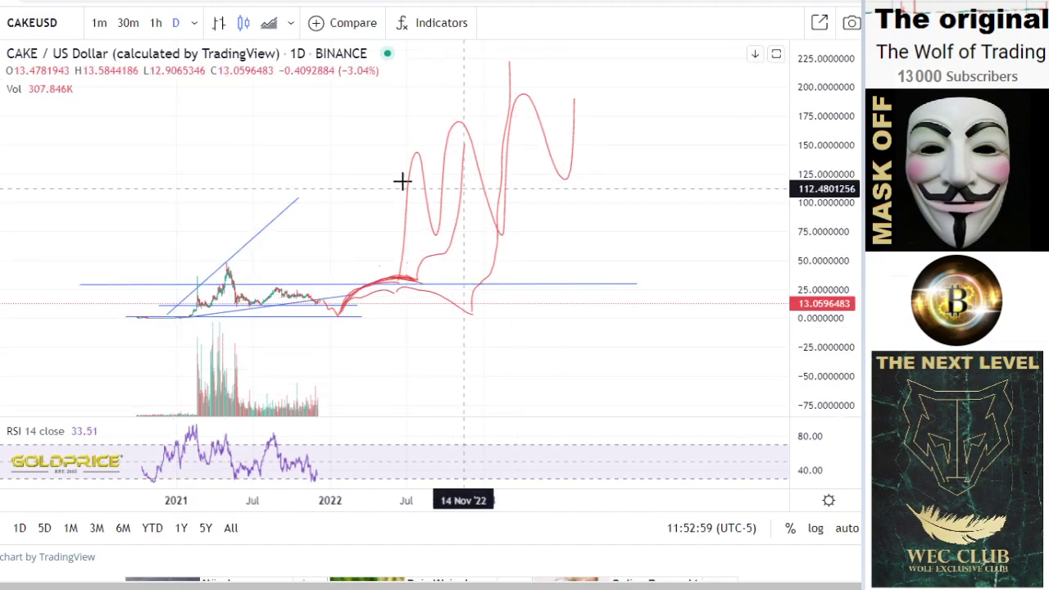
left_click_drag(616, 277, 636, 328)
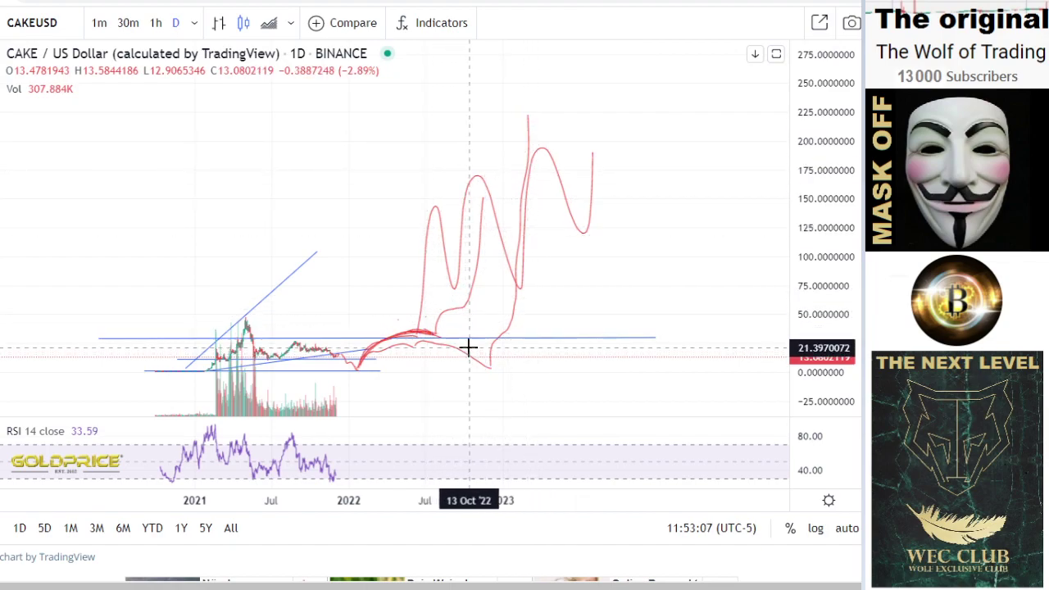
scroll(468, 347, "up", 3)
left_click_drag(550, 313, 593, 300)
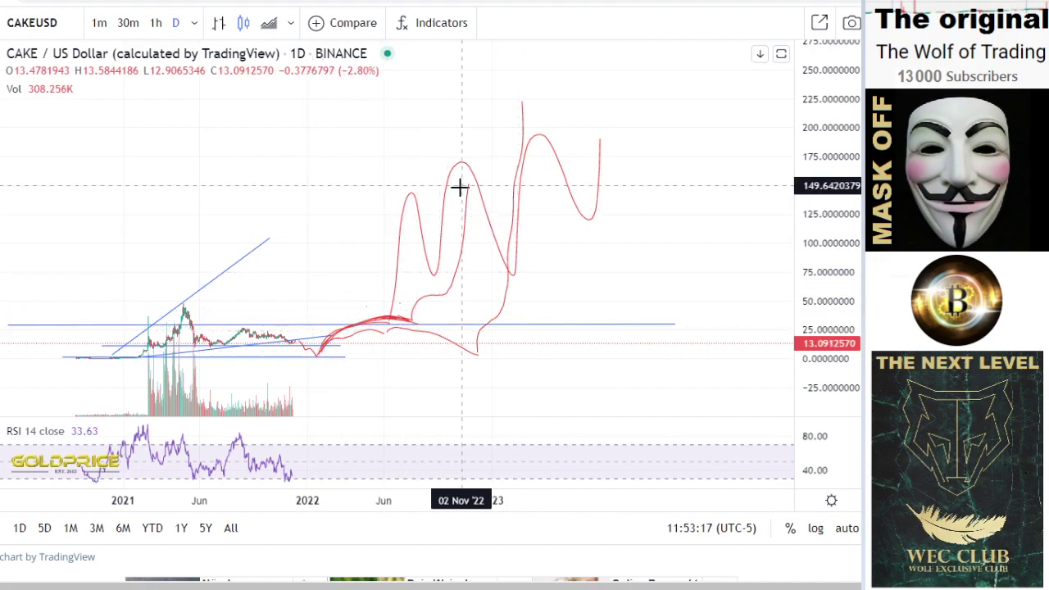
left_click_drag(805, 389, 771, 297)
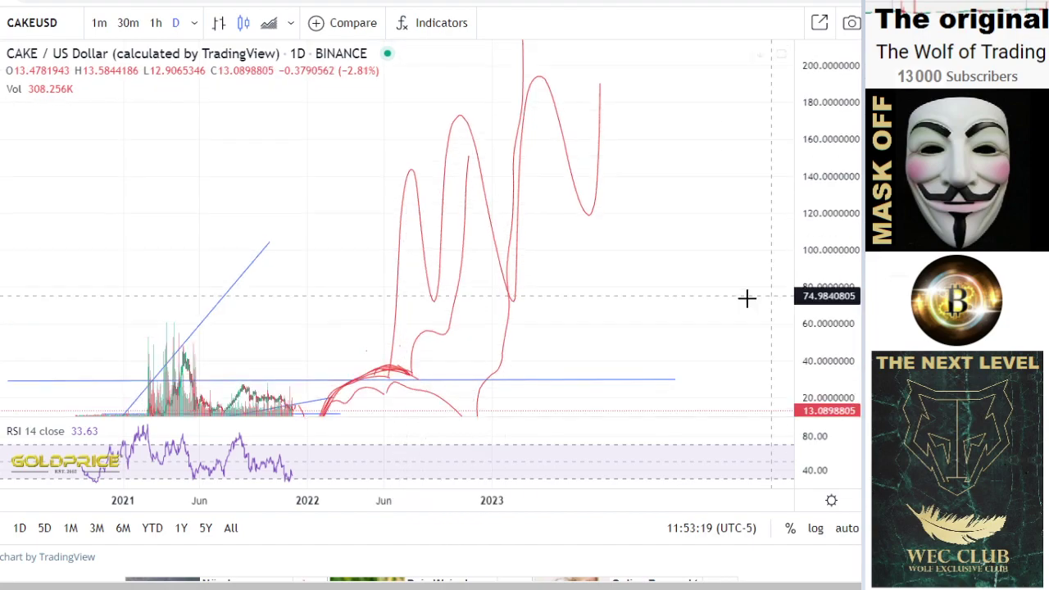
left_click_drag(619, 322, 705, 218)
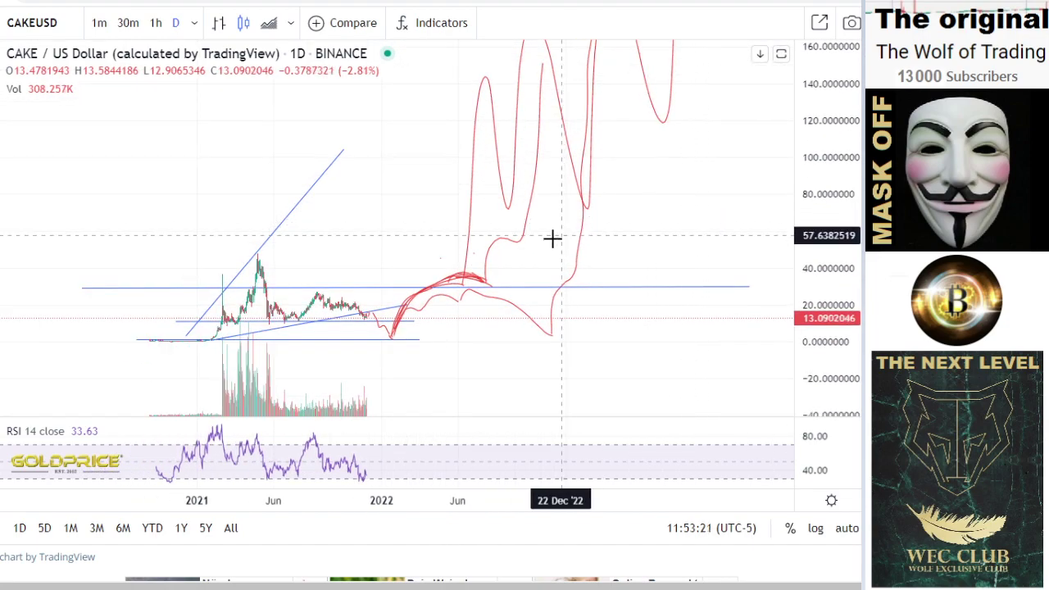
Enlarge the RSI pane beneath the price chart, keeping the price history and brushed 2022 scenarios in view.
left_click_drag(525, 258, 486, 280)
scroll(485, 281, "up", 2)
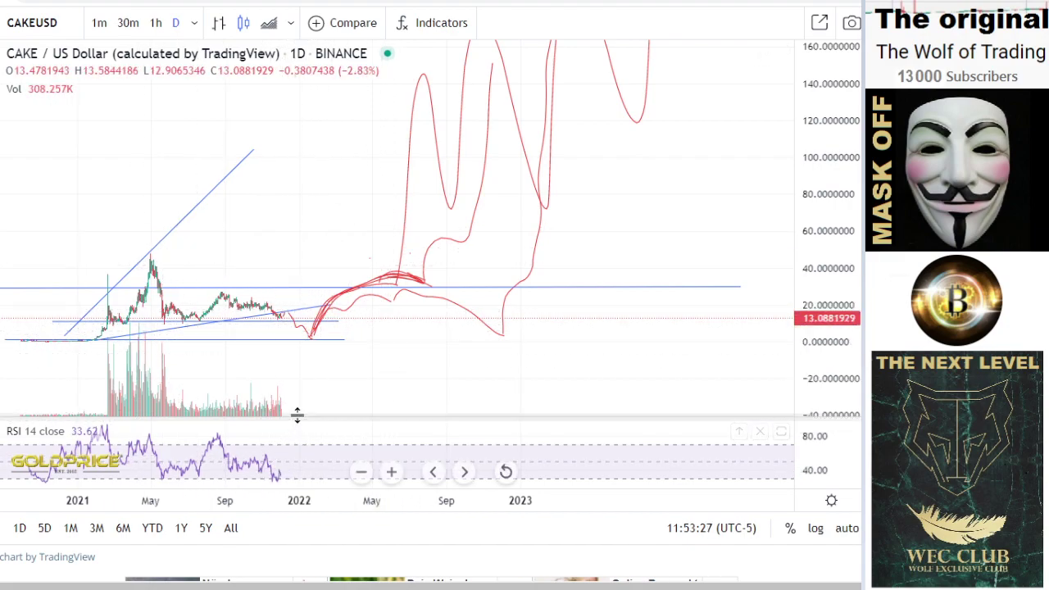
left_click_drag(302, 420, 362, 381)
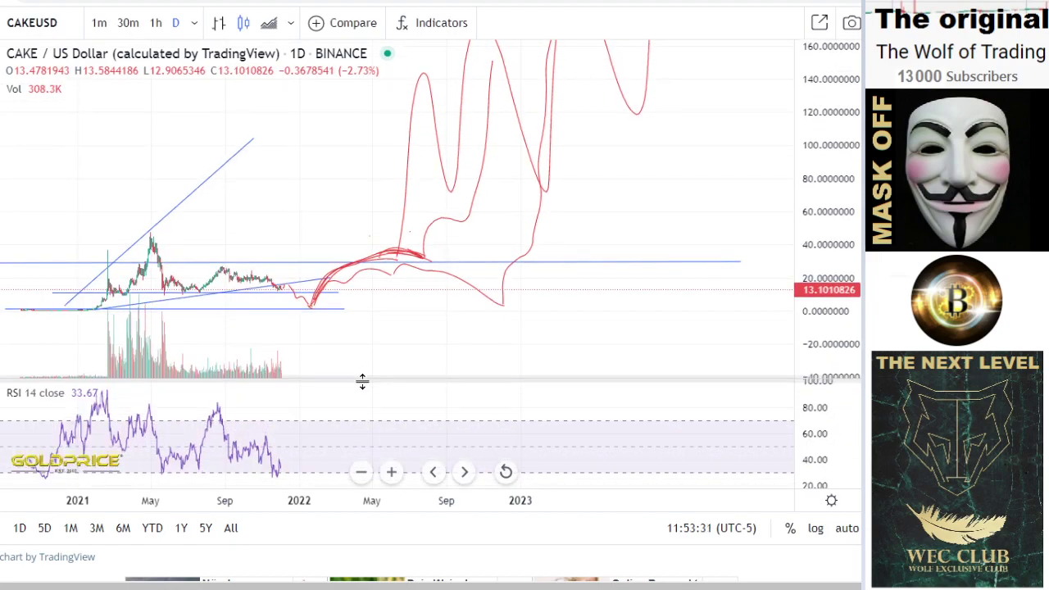